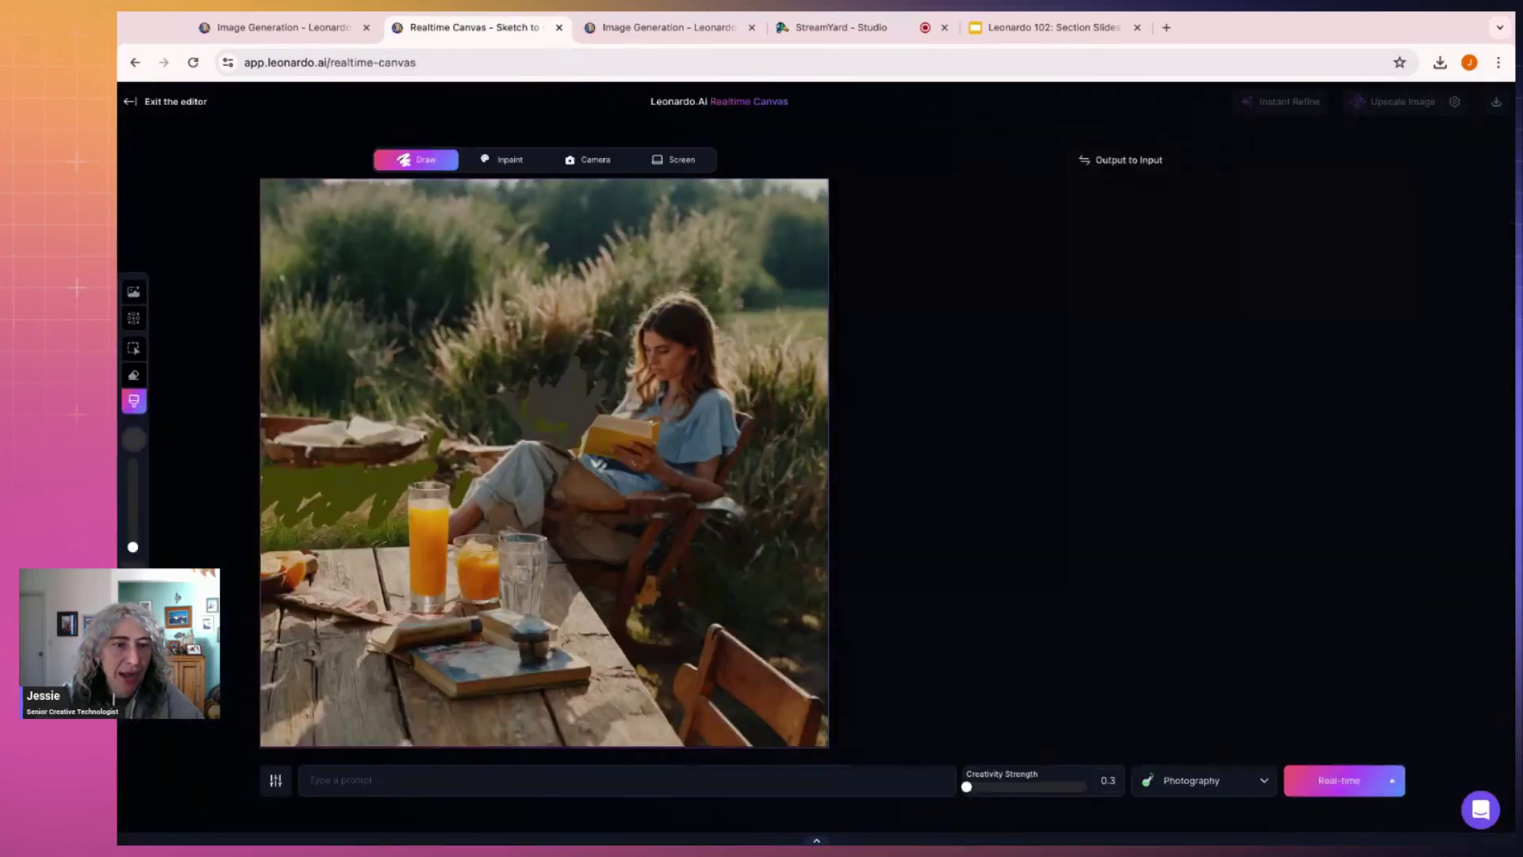
Clear the existing picture and brush strokes from the drawing canvas.
{"action": "left_click", "coordinate": [134, 662]}
{"action": "left_click", "coordinate": [351, 663]}
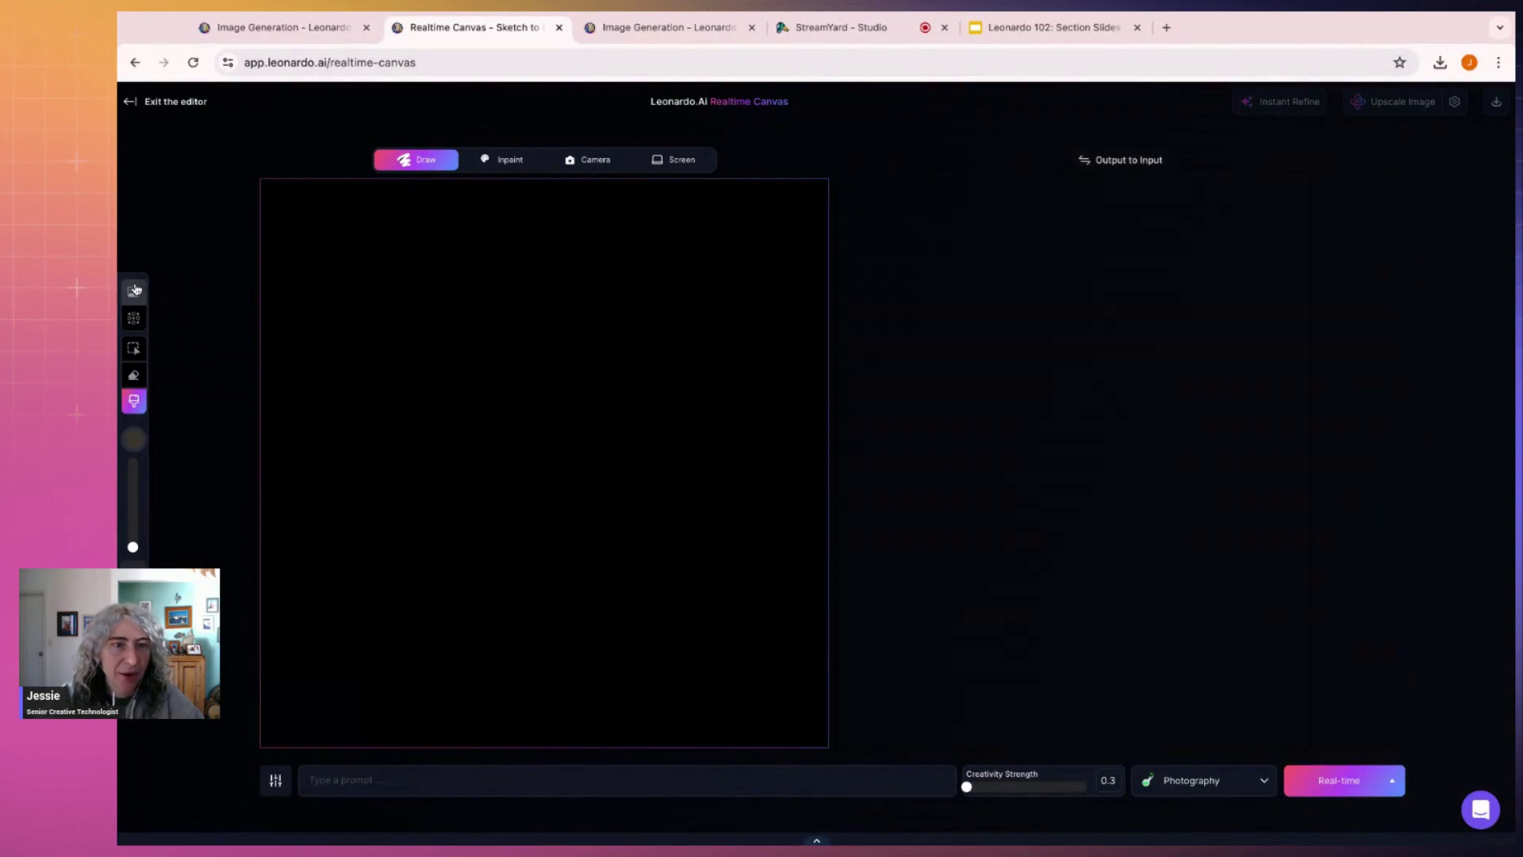
{"action": "left_click", "coordinate": [641, 27]}
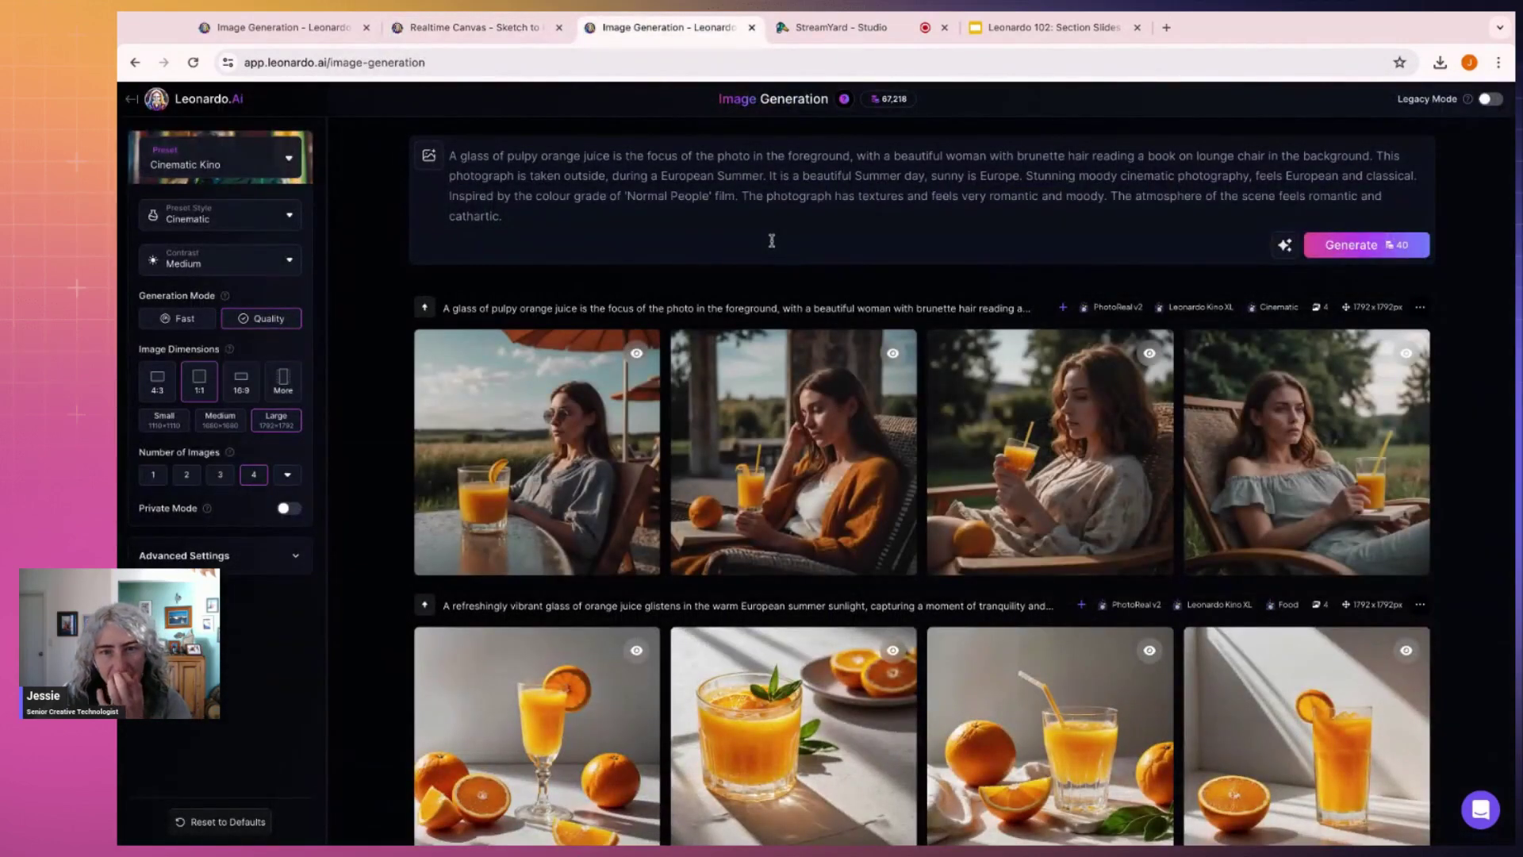
{"action": "left_click", "coordinate": [632, 197]}
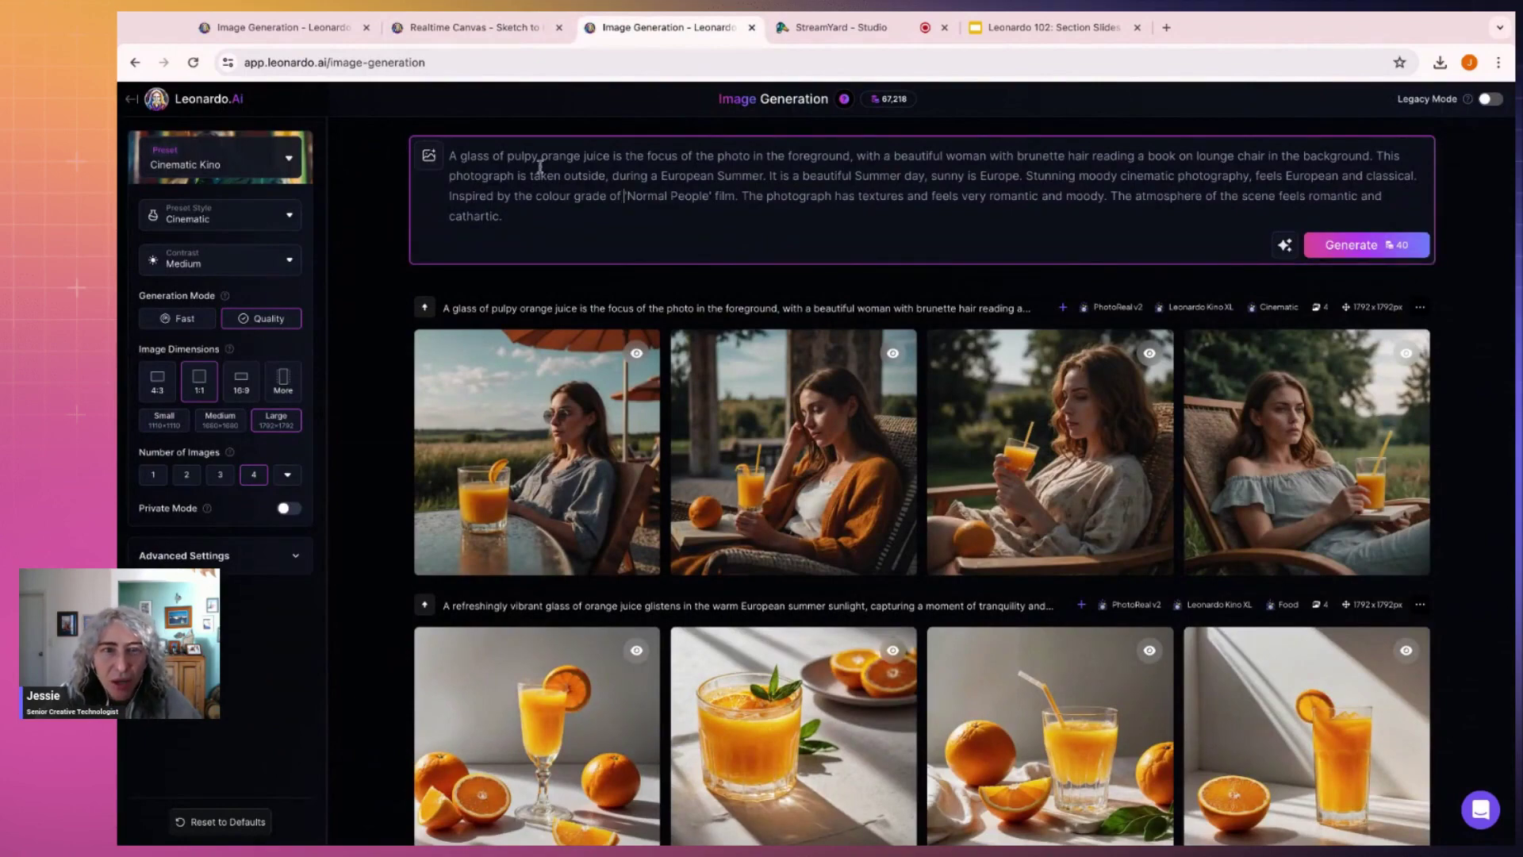
{"action": "left_click", "coordinate": [474, 27]}
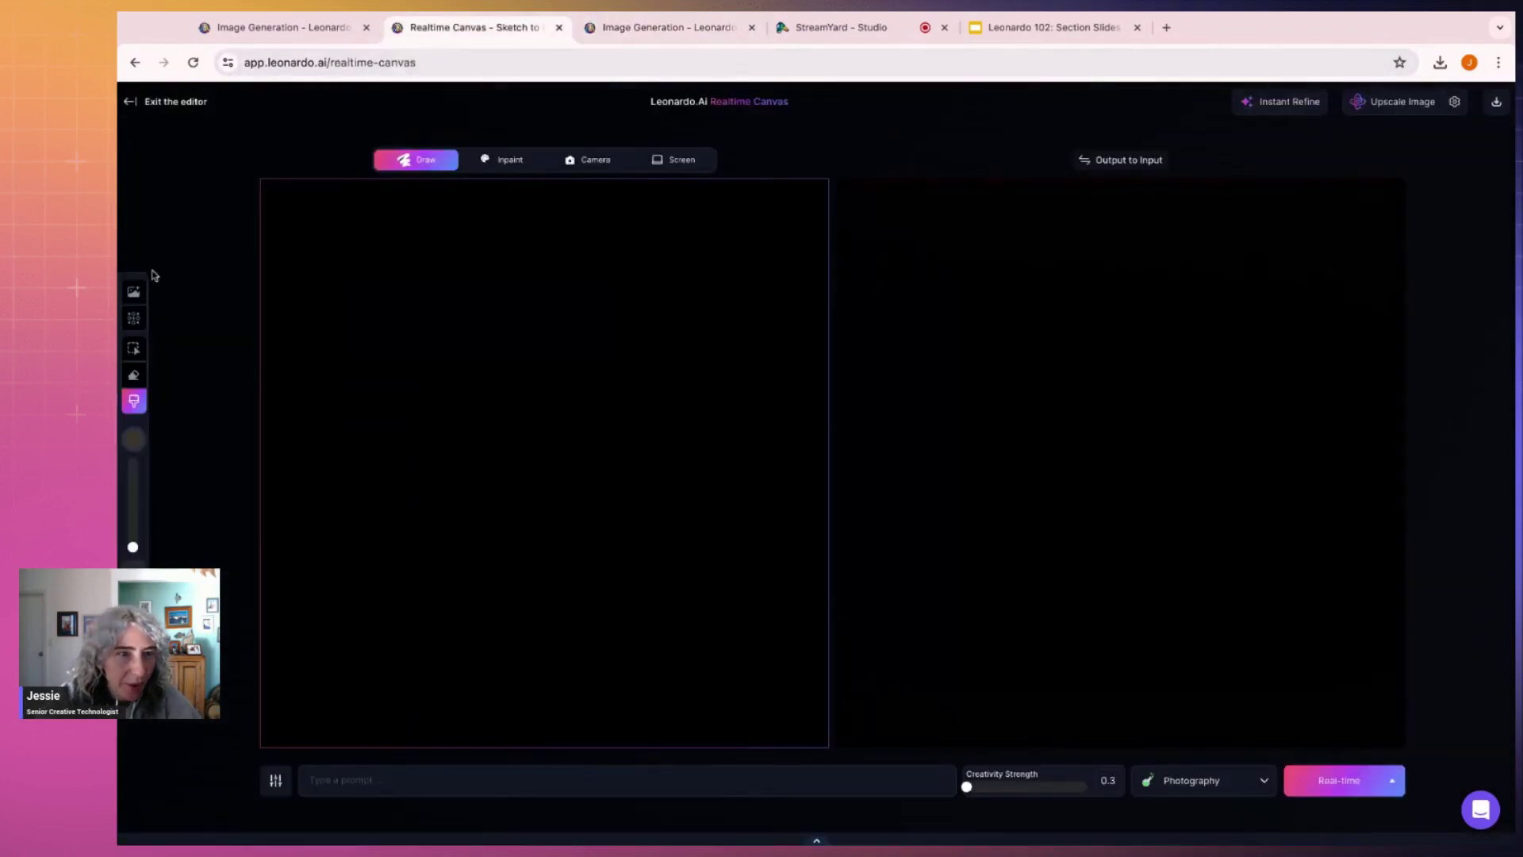
Add the uploaded photo of the woman reading on a lounge chair, shrink it slightly and shift it toward the canvas's upper right.
{"action": "left_click", "coordinate": [134, 291]}
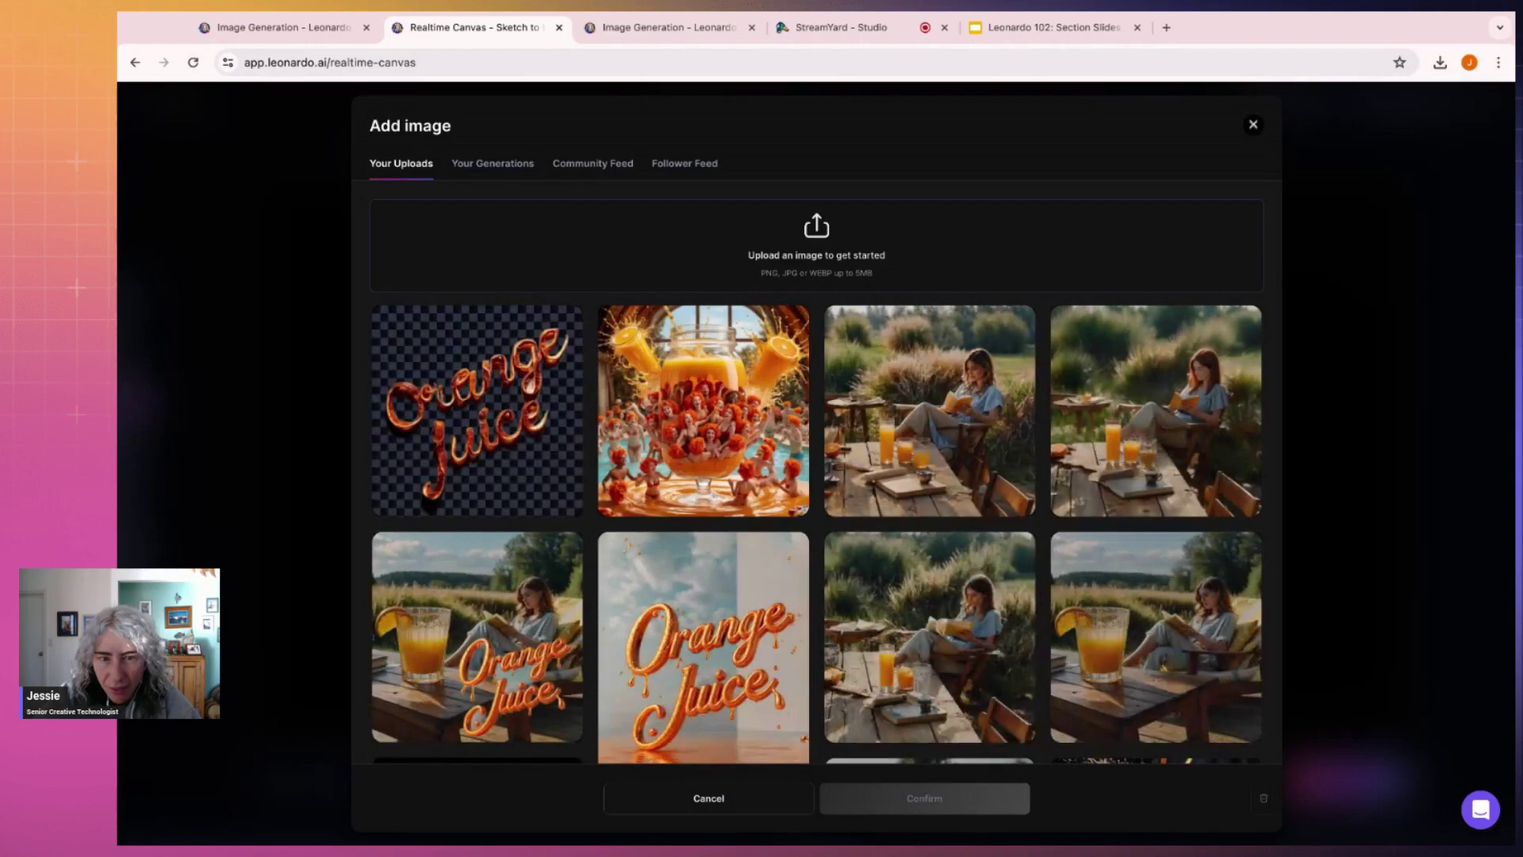
{"action": "scroll", "coordinate": [995, 449], "scroll_direction": "down", "scroll_amount": 3}
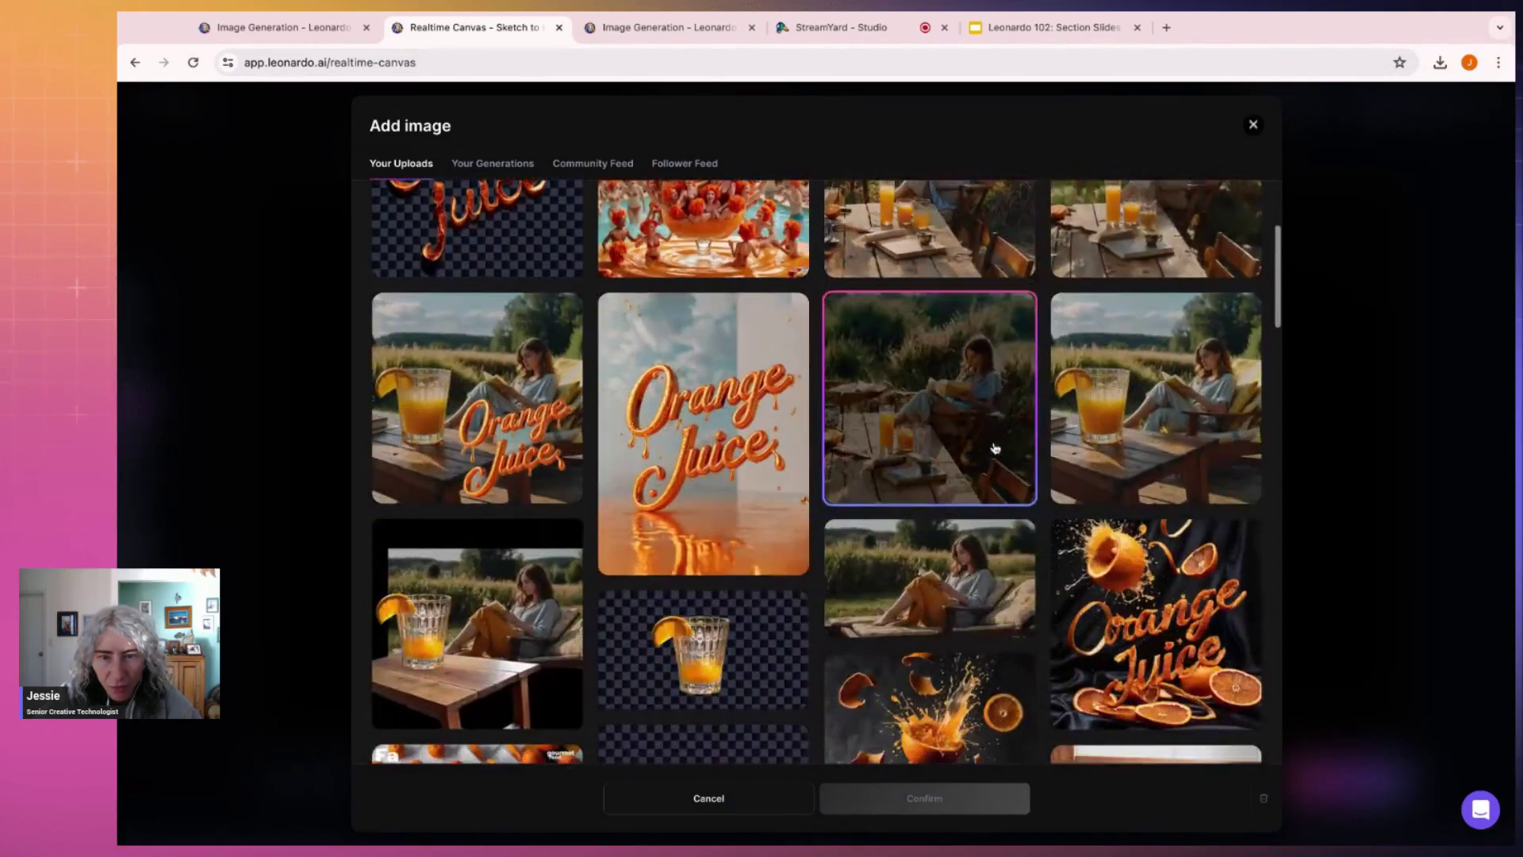
{"action": "left_click", "coordinate": [960, 567]}
{"action": "left_click", "coordinate": [992, 798]}
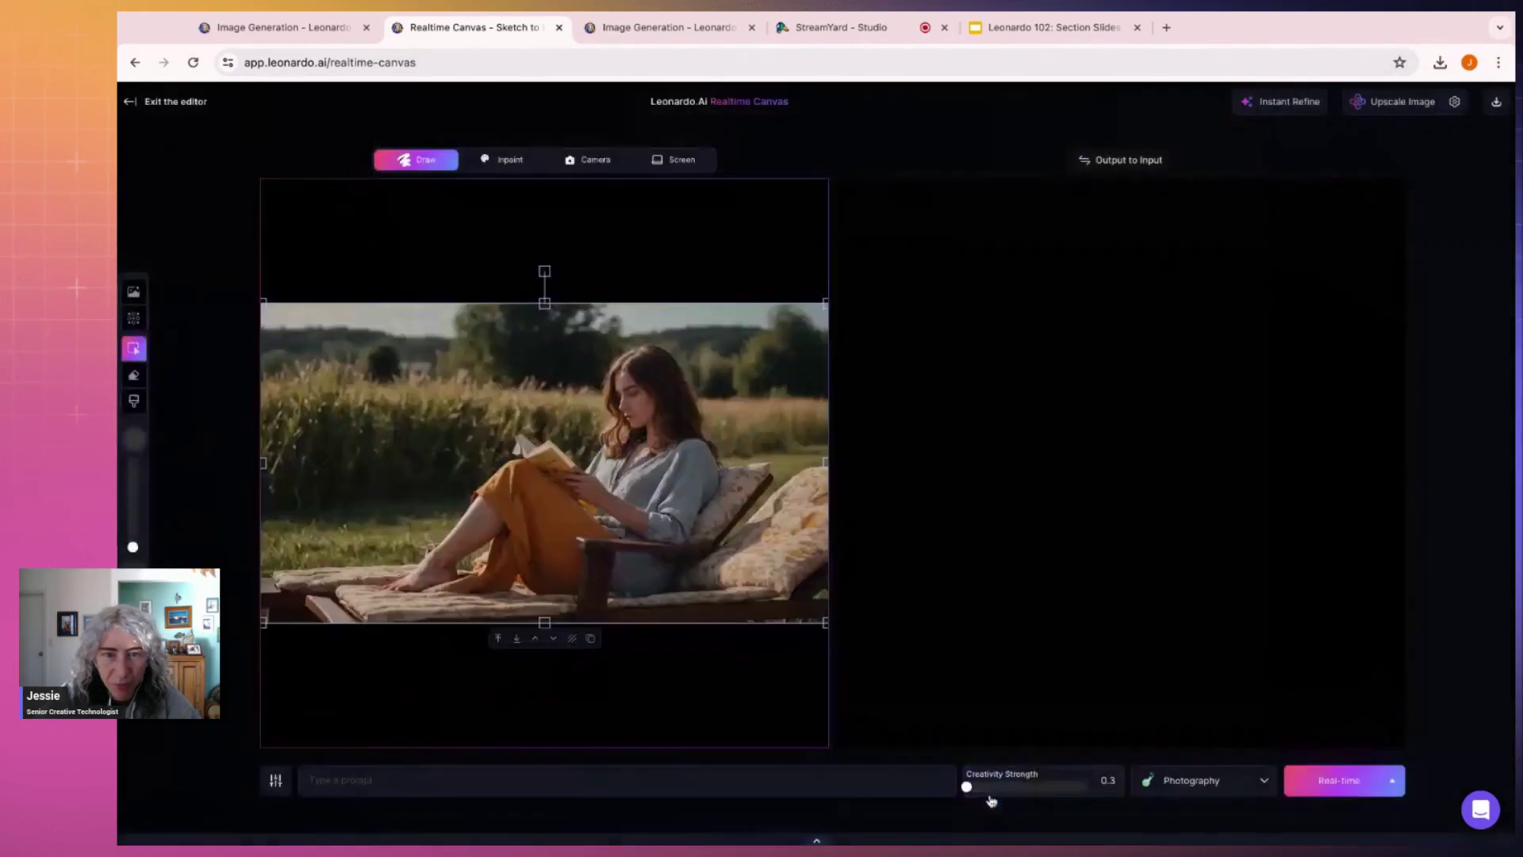
{"action": "left_click_drag", "start_coordinate": [265, 306], "coordinate": [276, 312]}
{"action": "left_click_drag", "start_coordinate": [649, 400], "coordinate": [692, 376]}
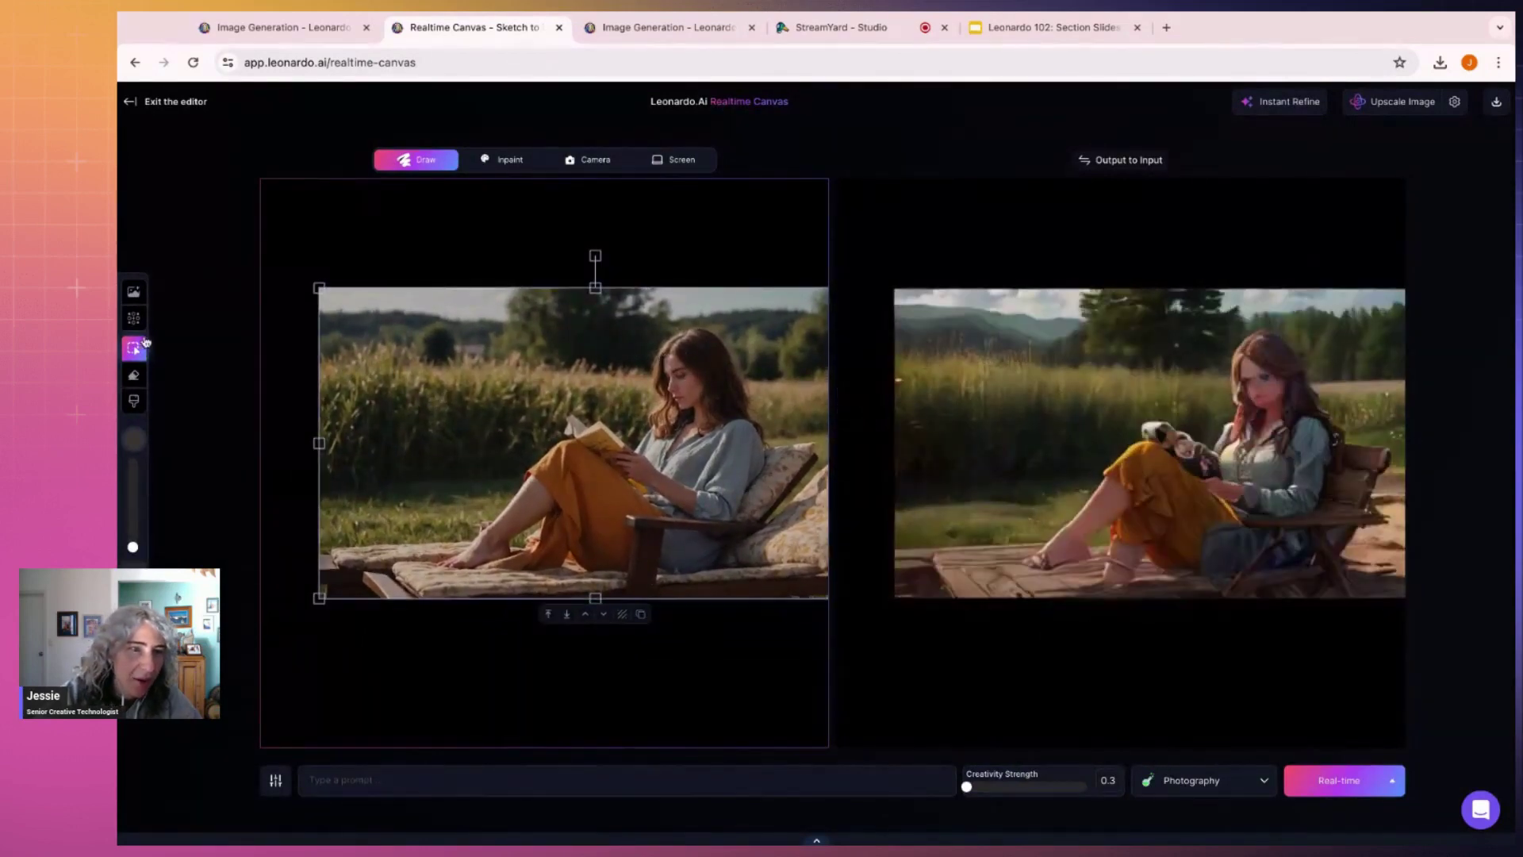
Generate an image element on the canvas from the prompt "a glass of orange juice in a crystal with ice" and accept it.
{"action": "left_click", "coordinate": [134, 321]}
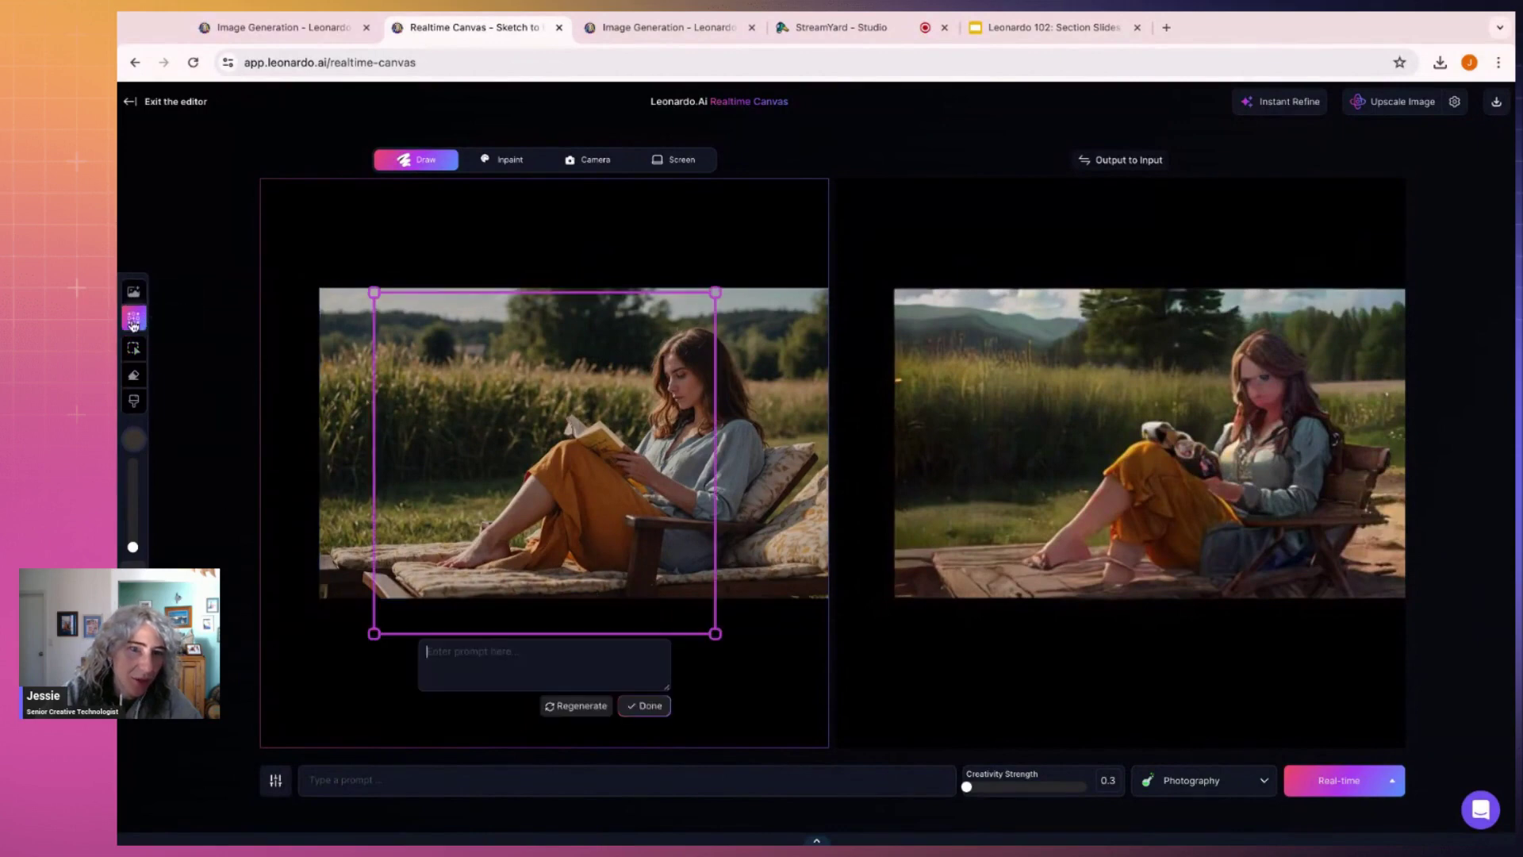
{"action": "left_click", "coordinate": [511, 659]}
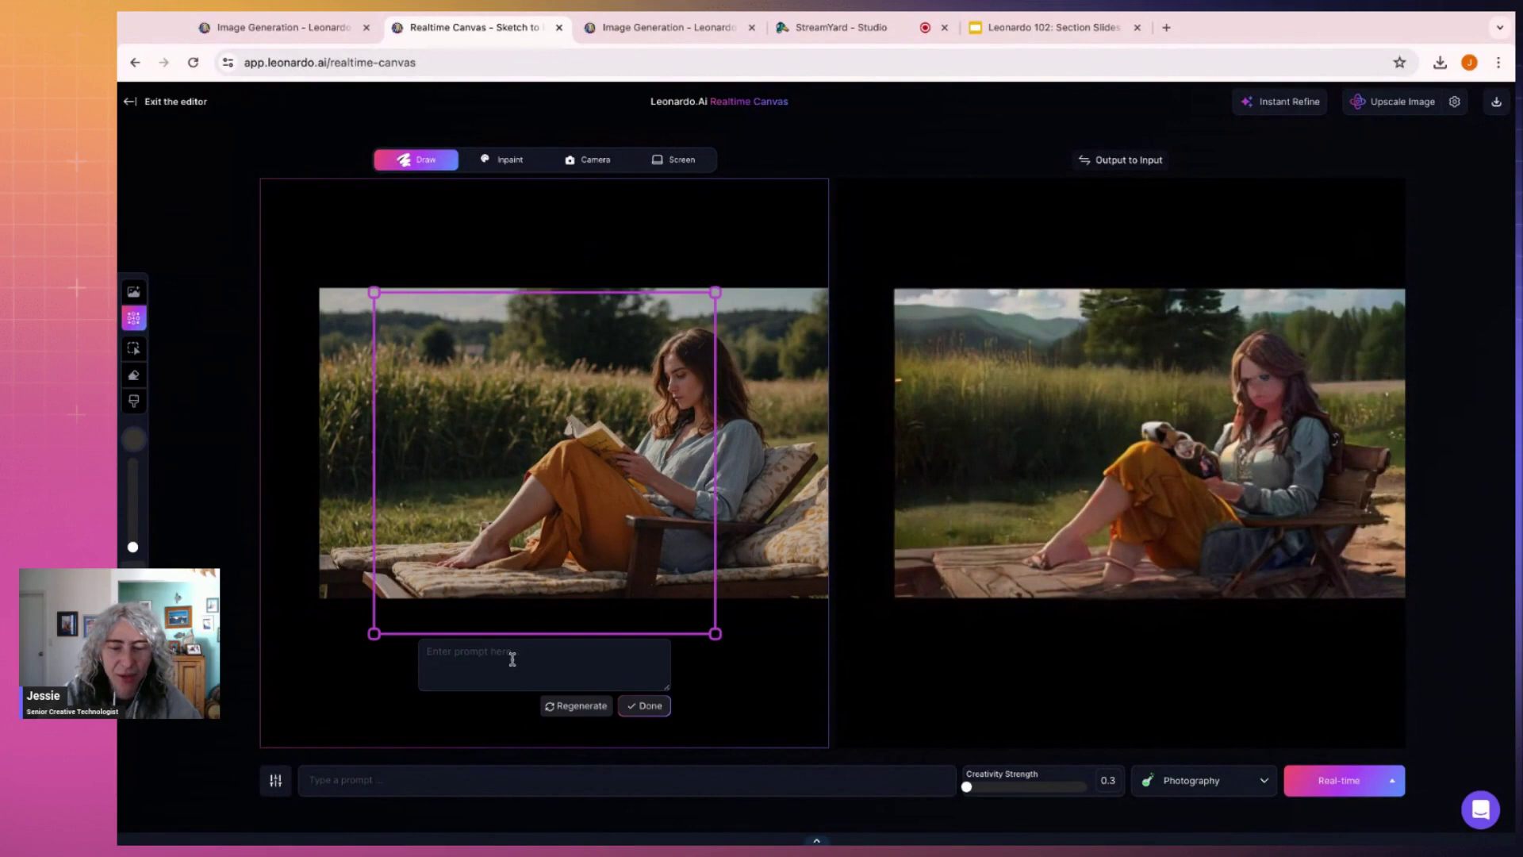
{"action": "type", "text": "a"}
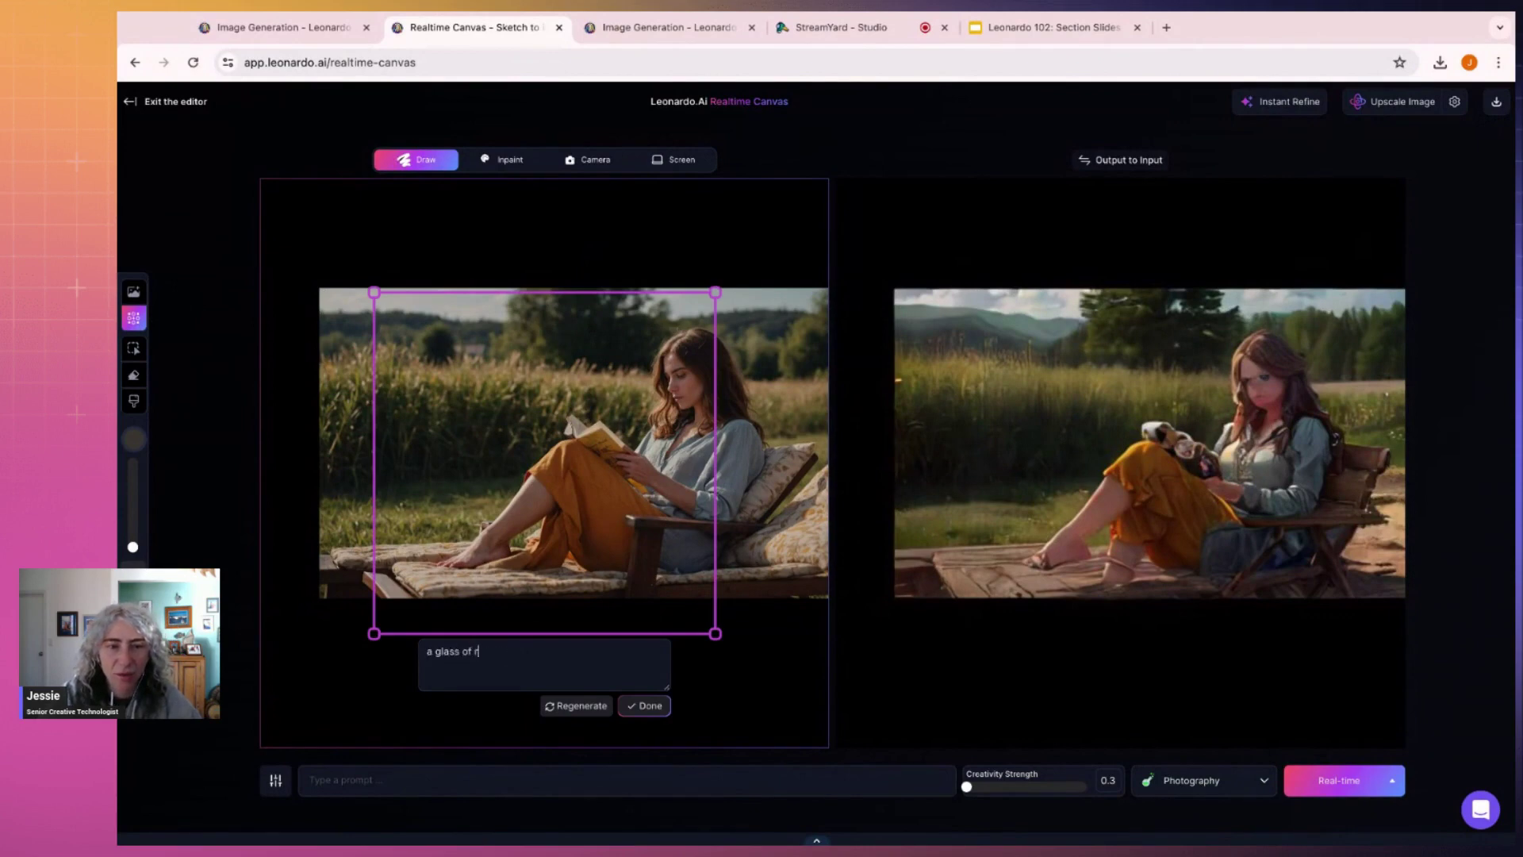
{"action": "type", "text": " glass of orange j"}
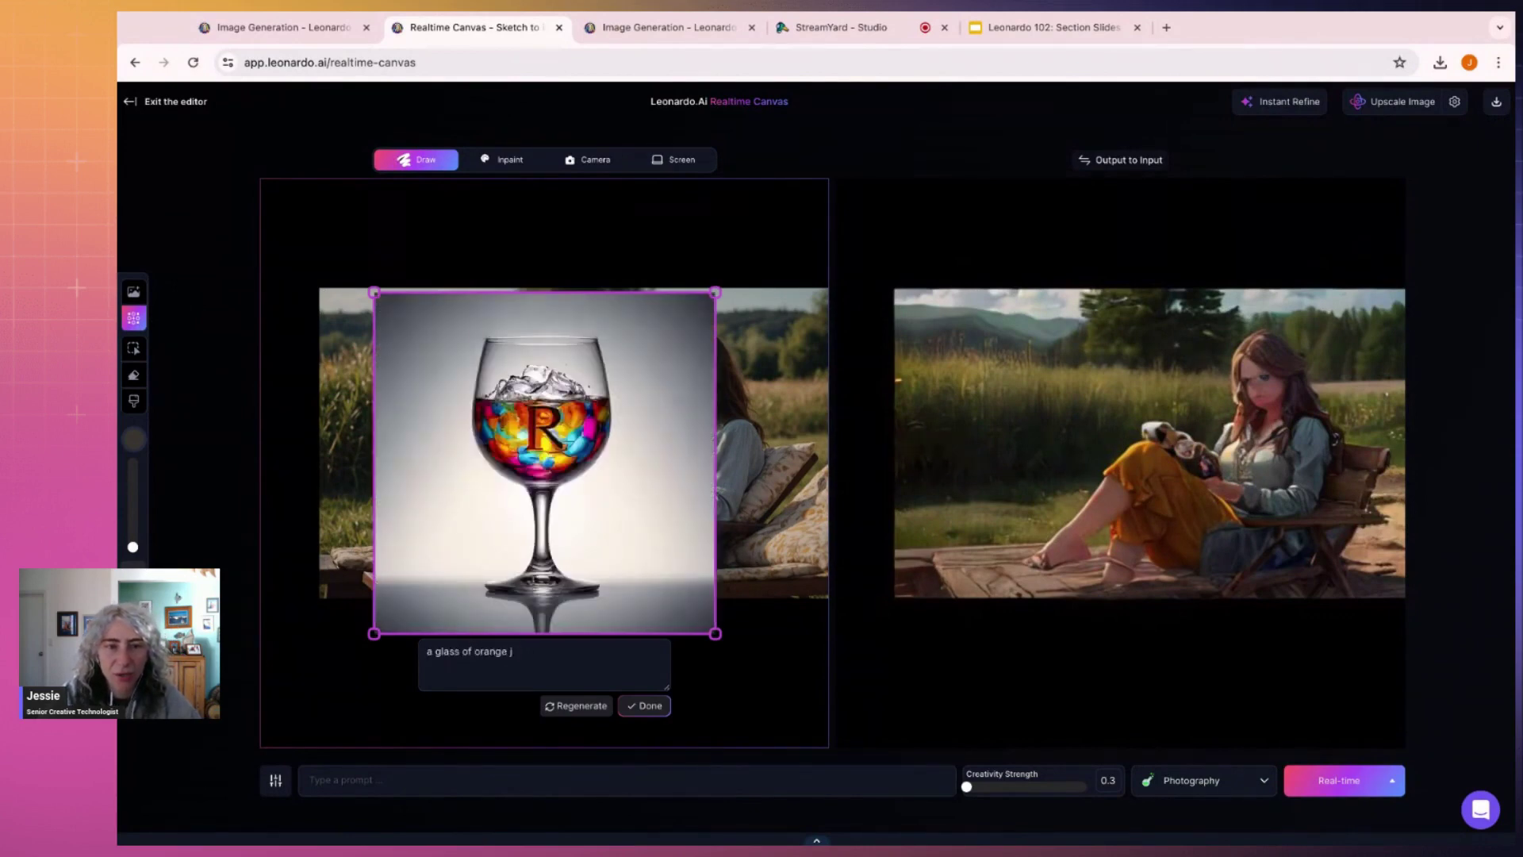
{"action": "type", "text": "uice"}
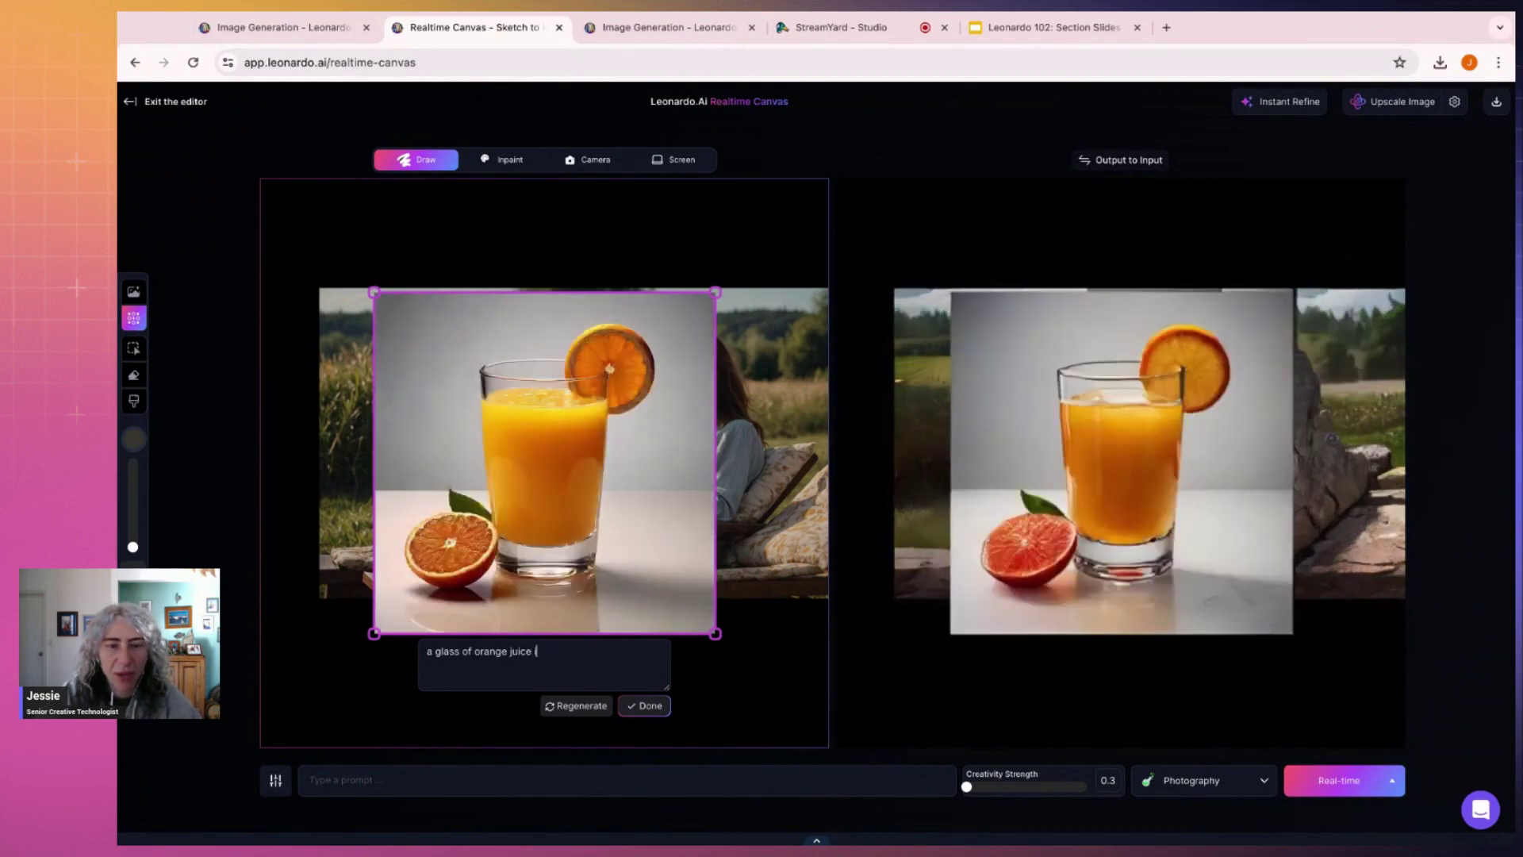
{"action": "type", "text": " in a cyrrysta"}
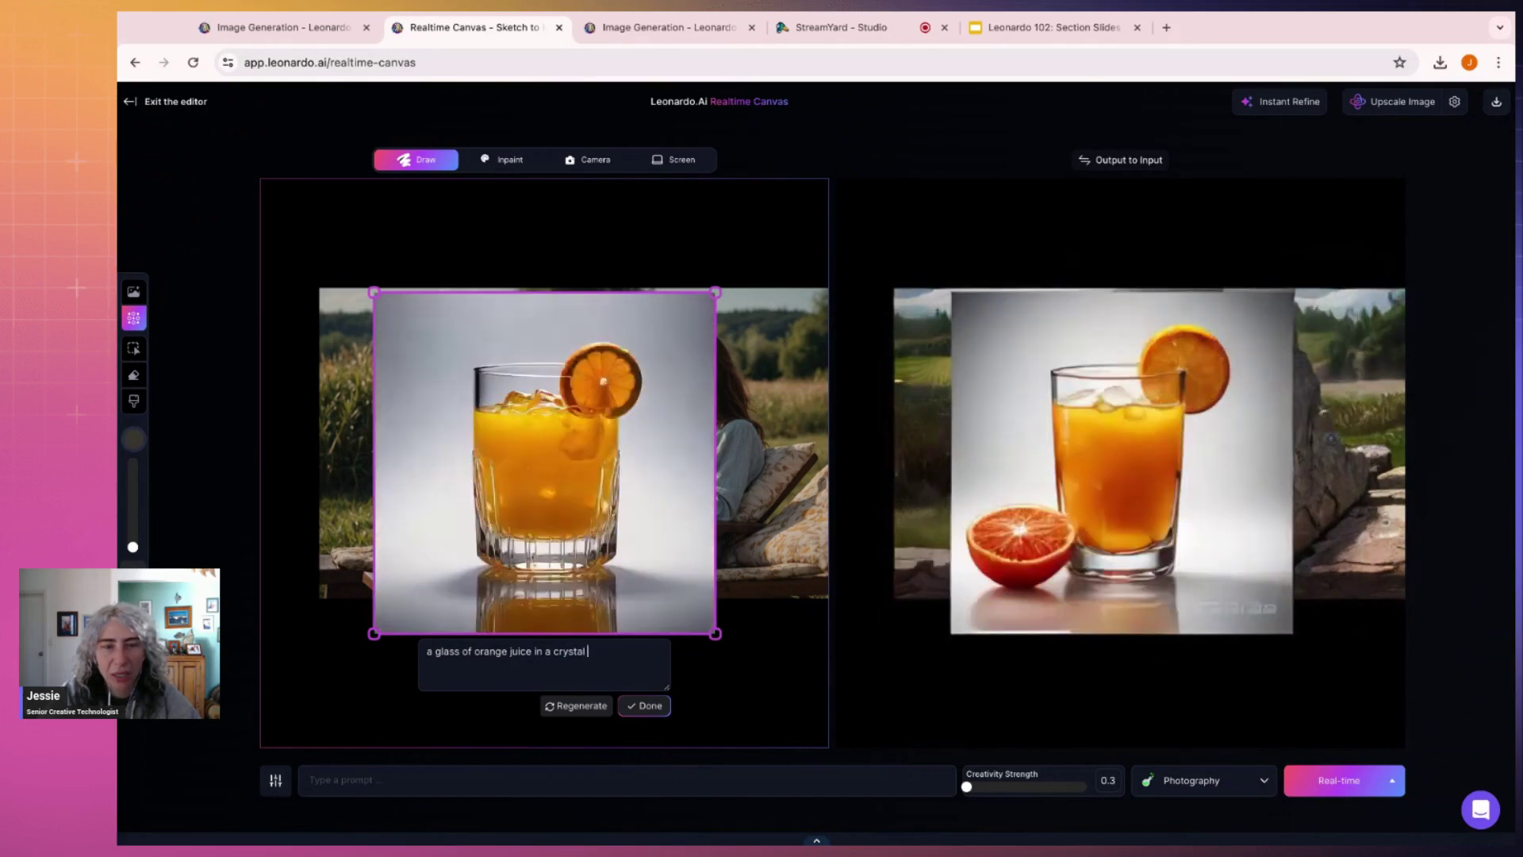
{"action": "type", "text": "l"}
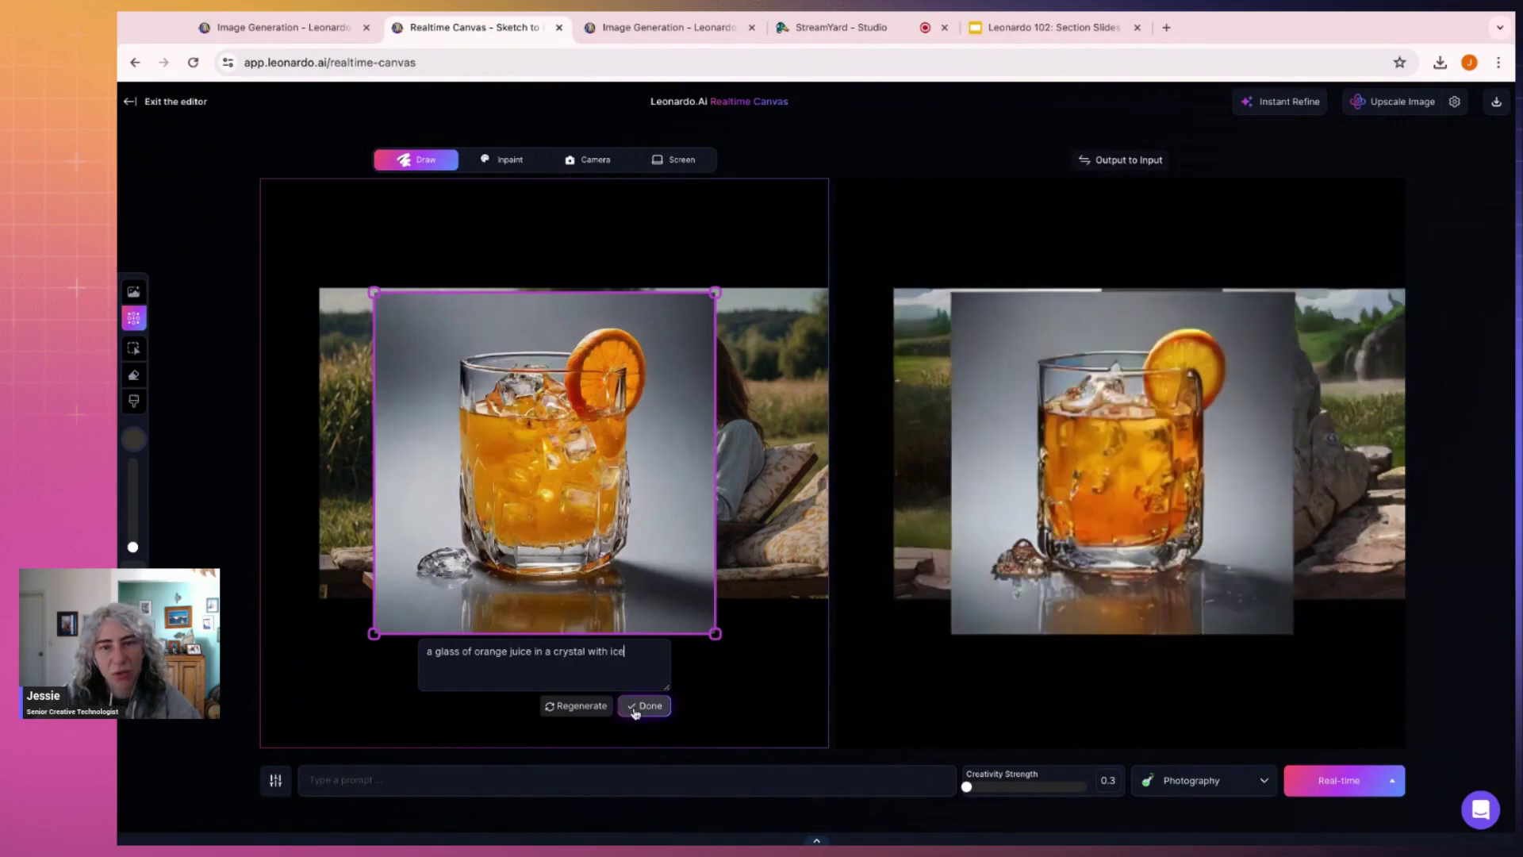
{"action": "left_click", "coordinate": [635, 709]}
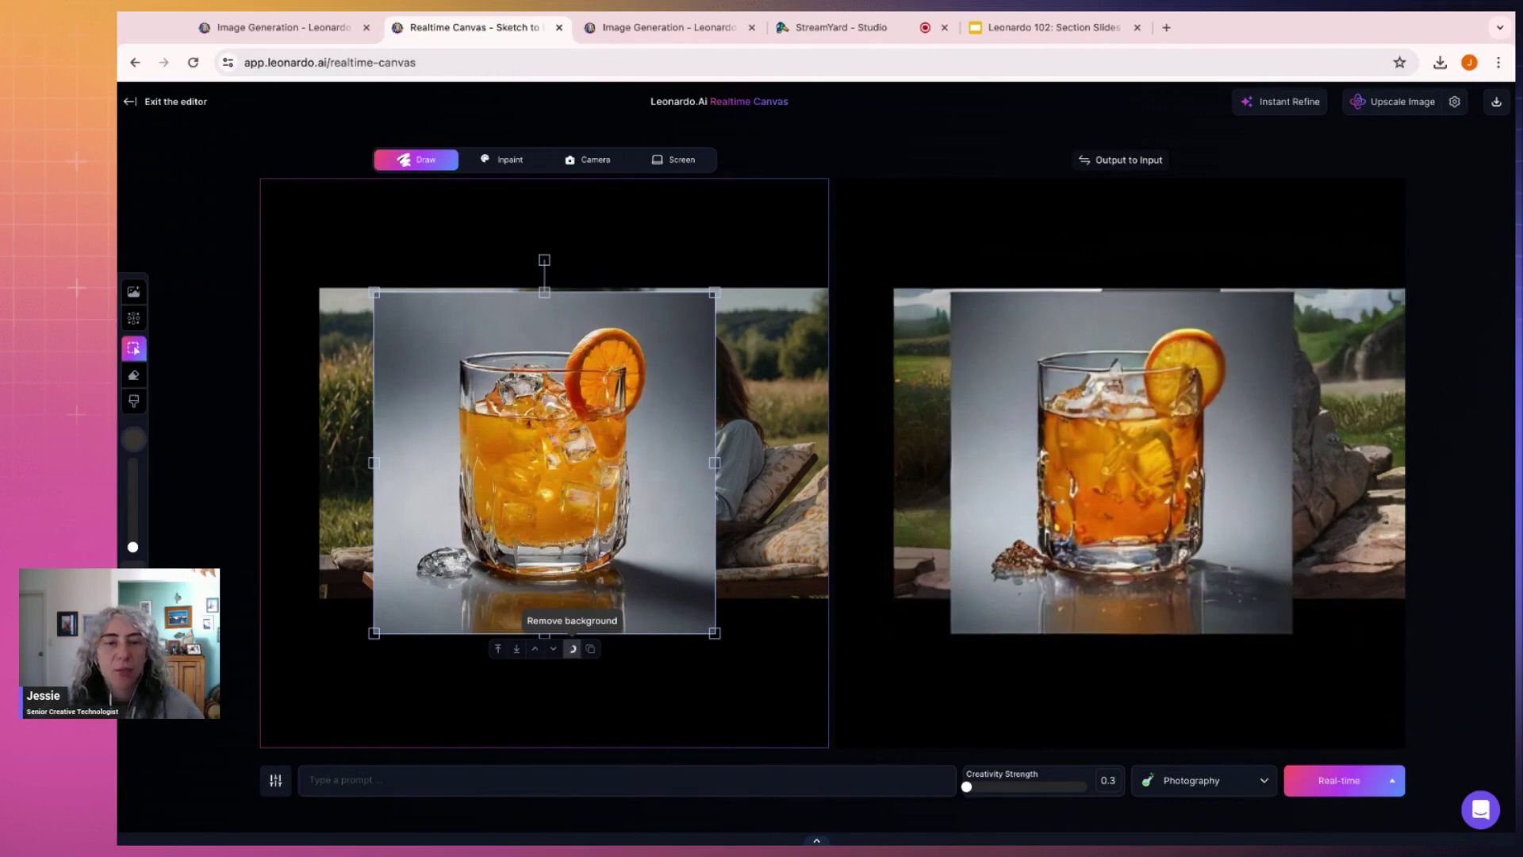
Remove the background of the iced juice glass and place it at the photo's lower left, in front of the woman's feet.
{"action": "left_click", "coordinate": [571, 649]}
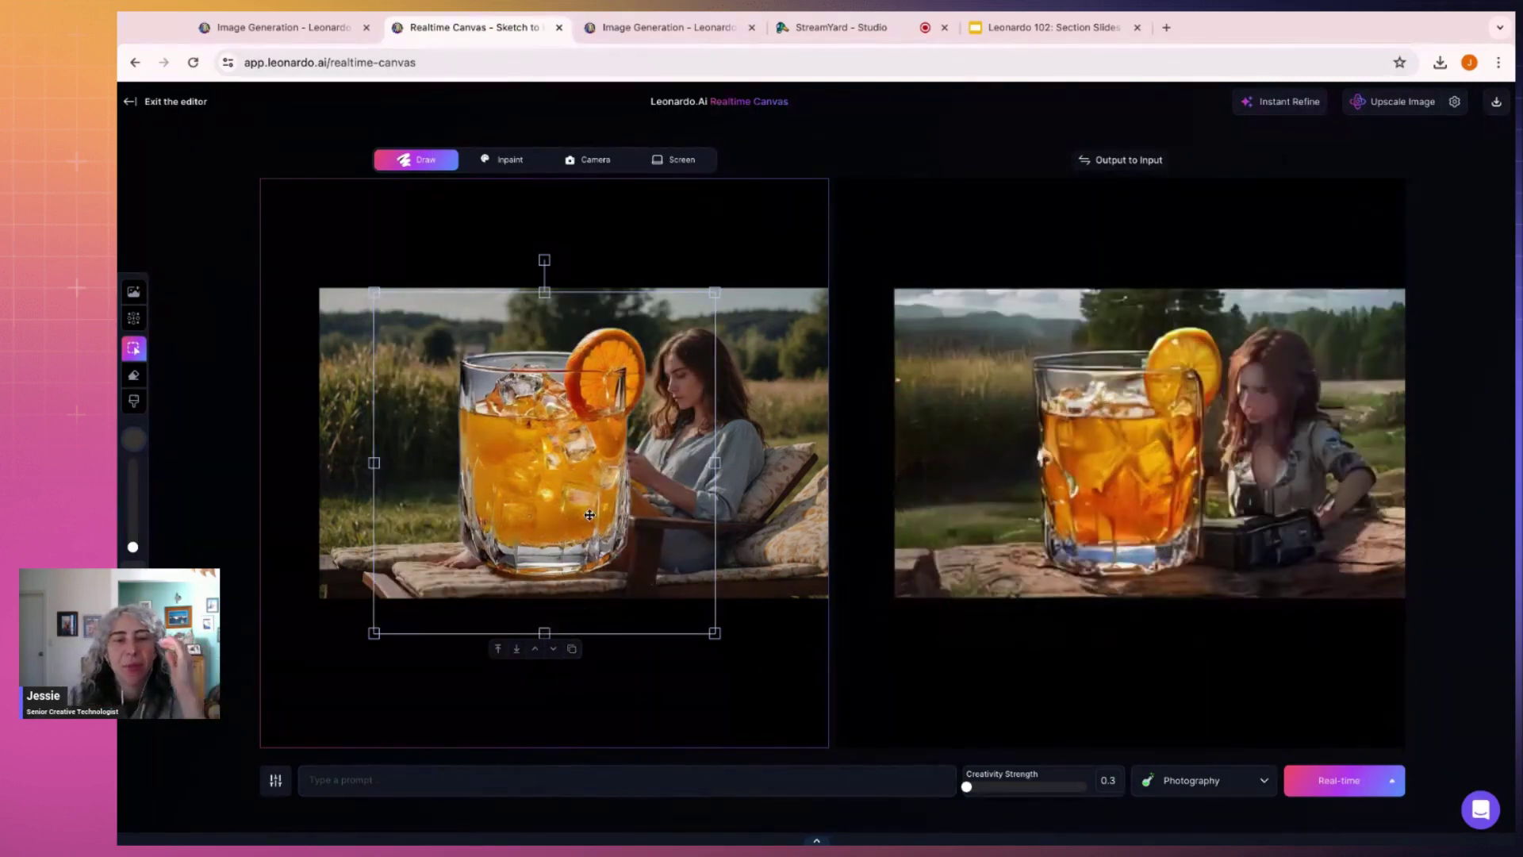
{"action": "left_click_drag", "start_coordinate": [701, 418], "coordinate": [589, 514]}
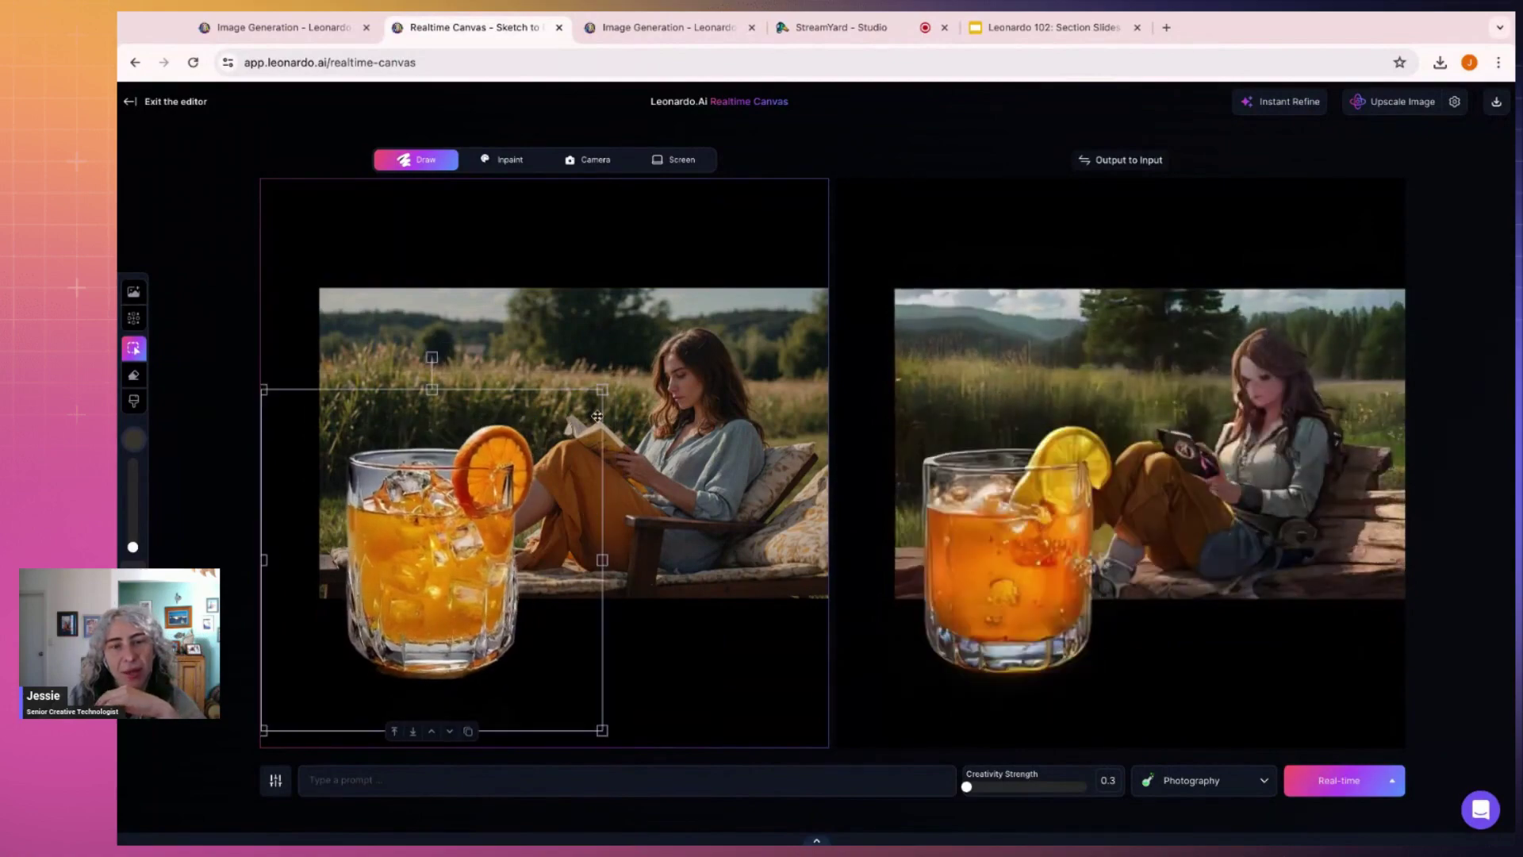
{"action": "left_click", "coordinate": [652, 598]}
Try adding an uploaded cut-out of a juice glass with green leaves to the canvas, and delete it.
{"action": "left_click", "coordinate": [133, 291]}
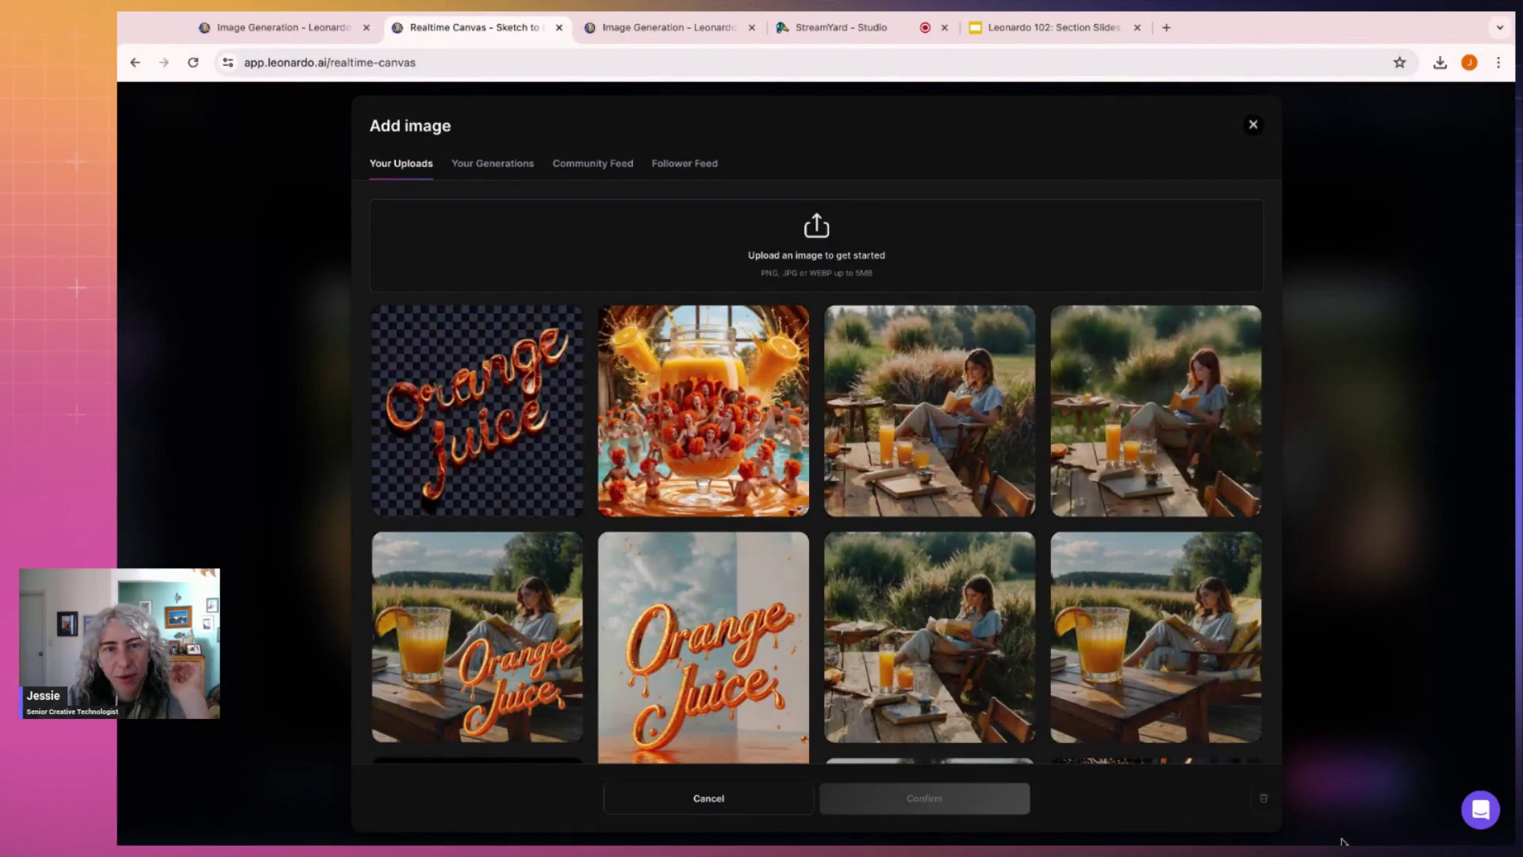
{"action": "left_click_drag", "start_coordinate": [1341, 841], "coordinate": [808, 266]}
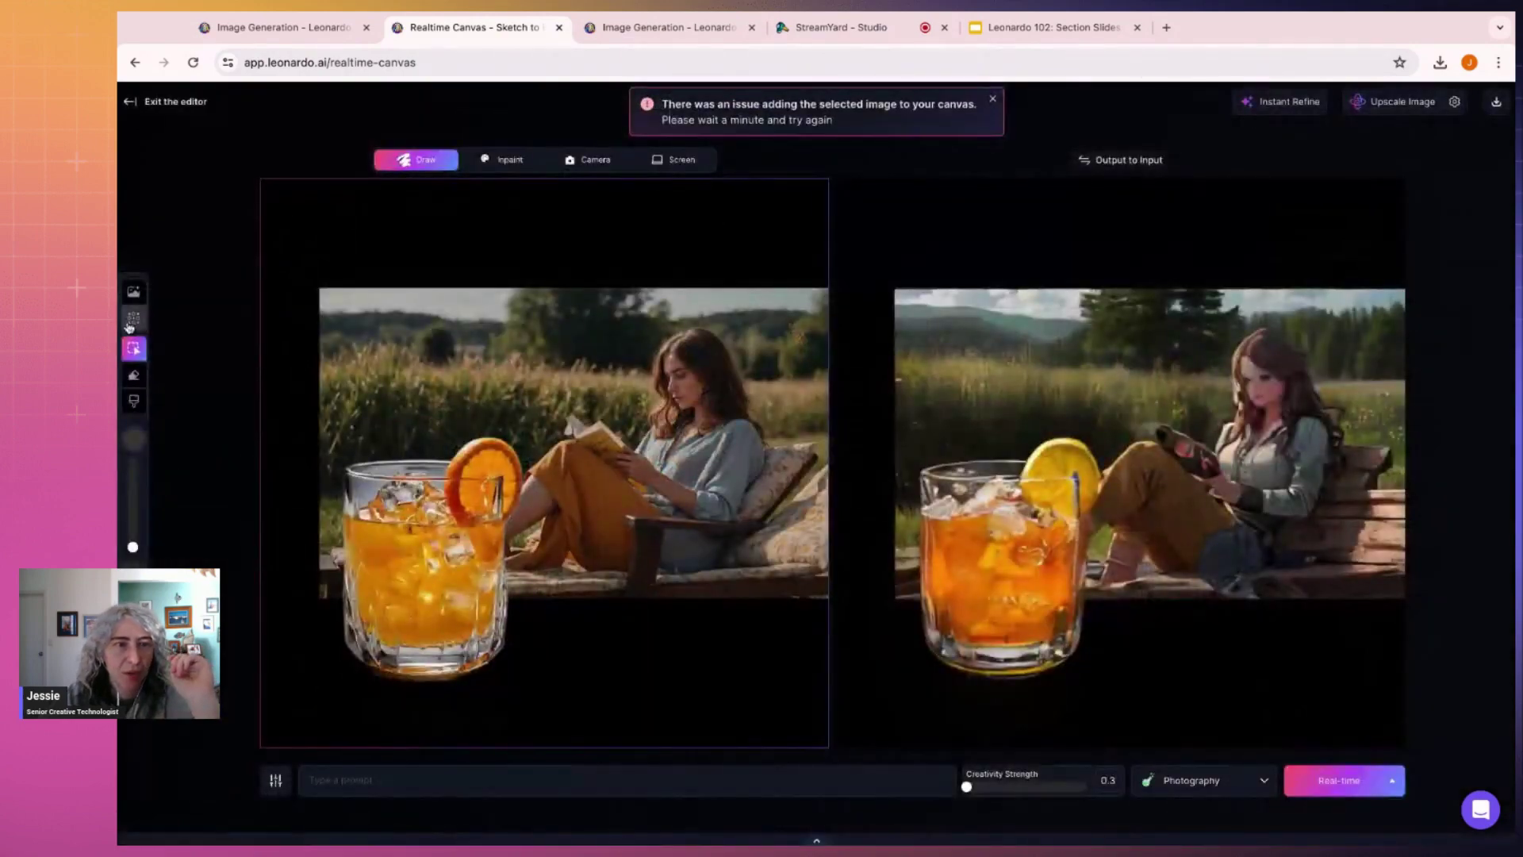
{"action": "left_click", "coordinate": [133, 293]}
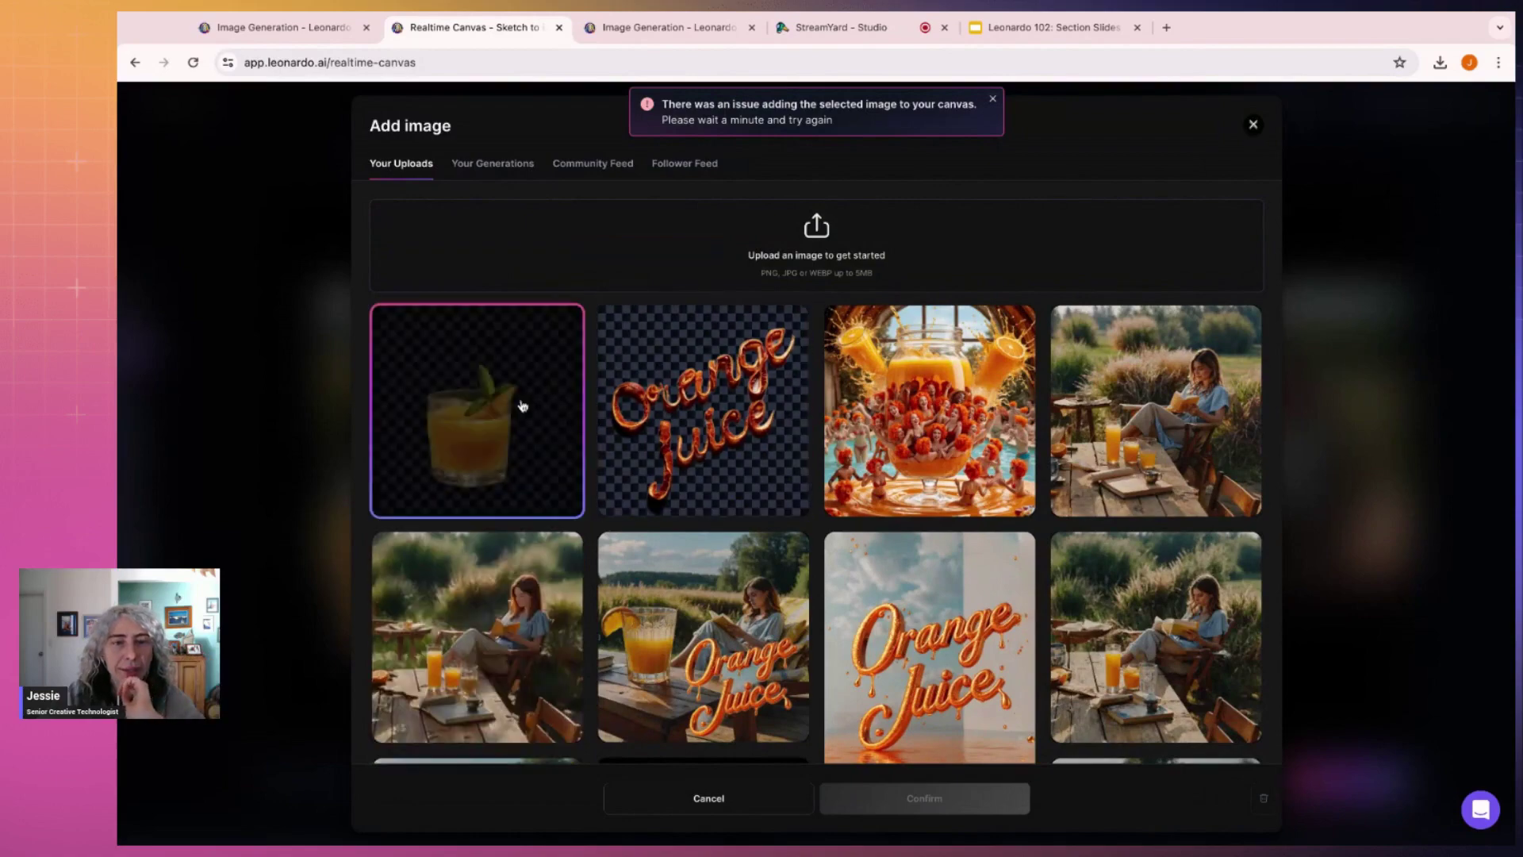
{"action": "left_click", "coordinate": [520, 402]}
{"action": "left_click", "coordinate": [998, 798]}
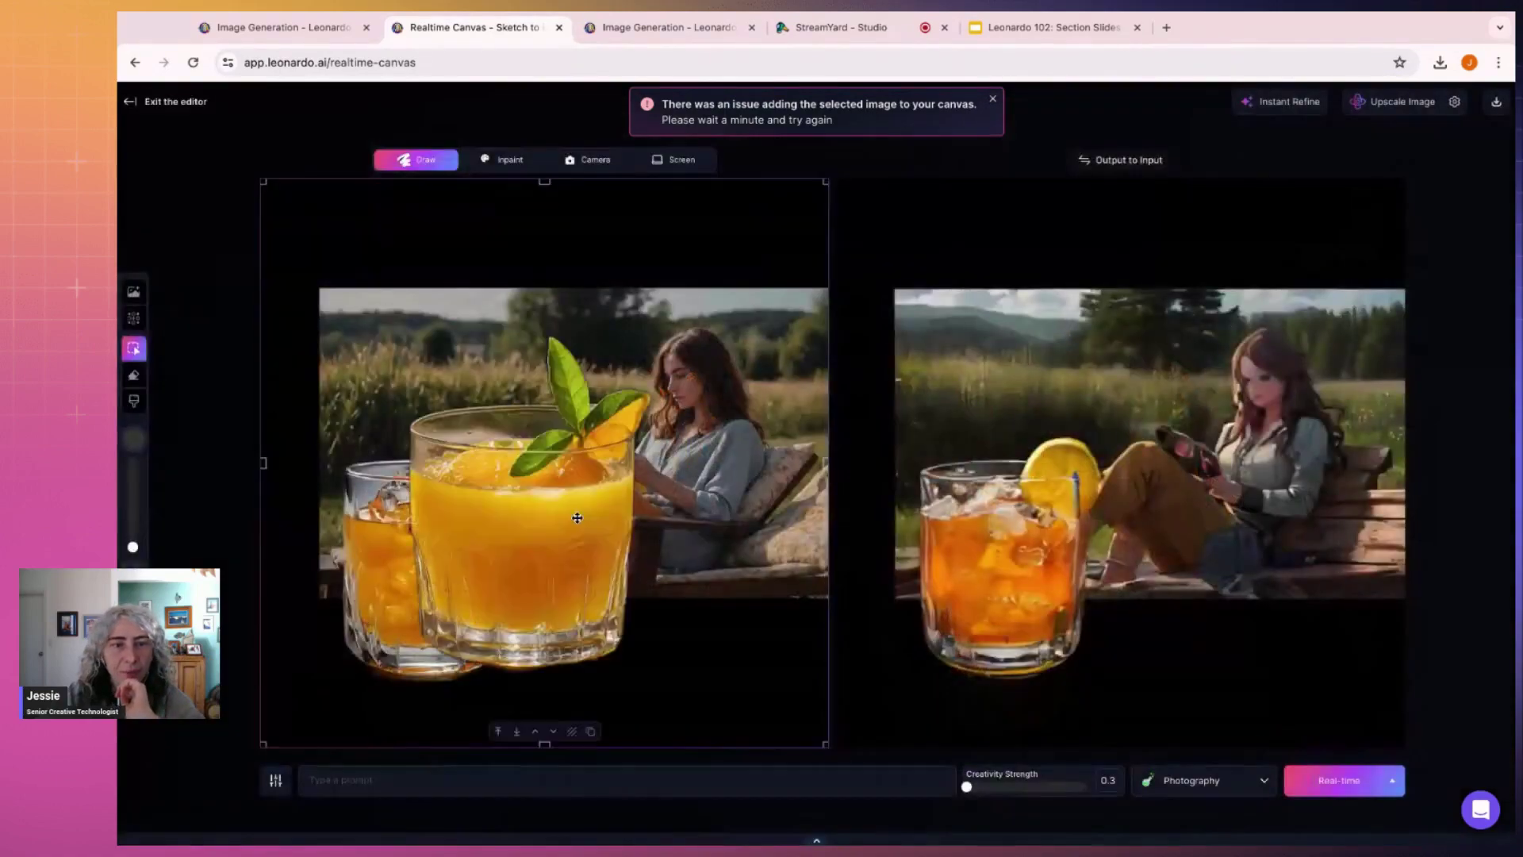
{"action": "left_click_drag", "start_coordinate": [628, 500], "coordinate": [579, 521]}
{"action": "key", "text": "BackSpace"}
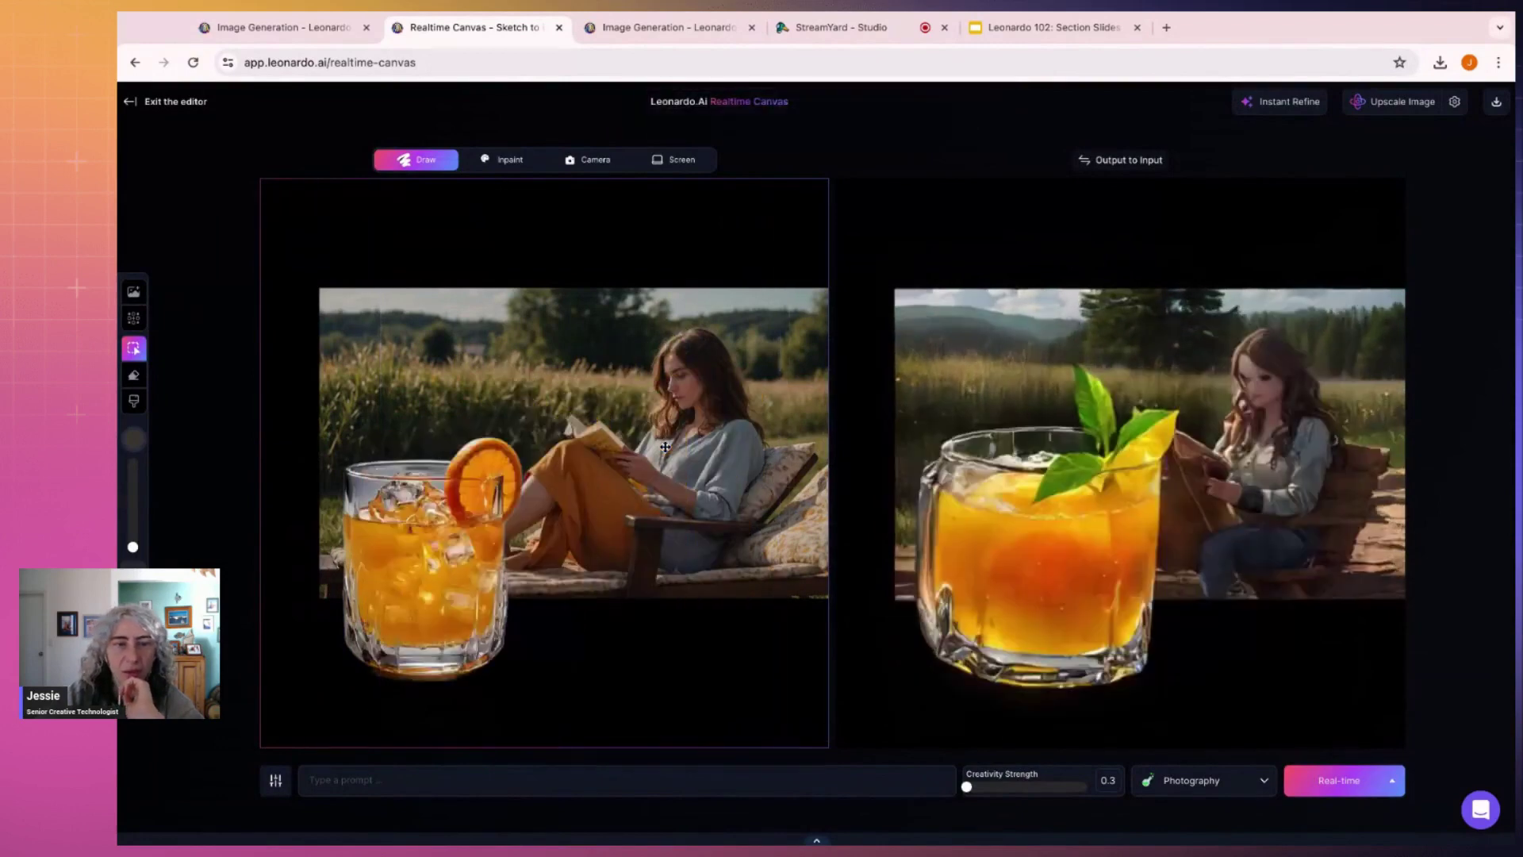
Shift the iced juice glass slightly up and to the left on the canvas.
{"action": "left_click_drag", "start_coordinate": [464, 526], "coordinate": [448, 503]}
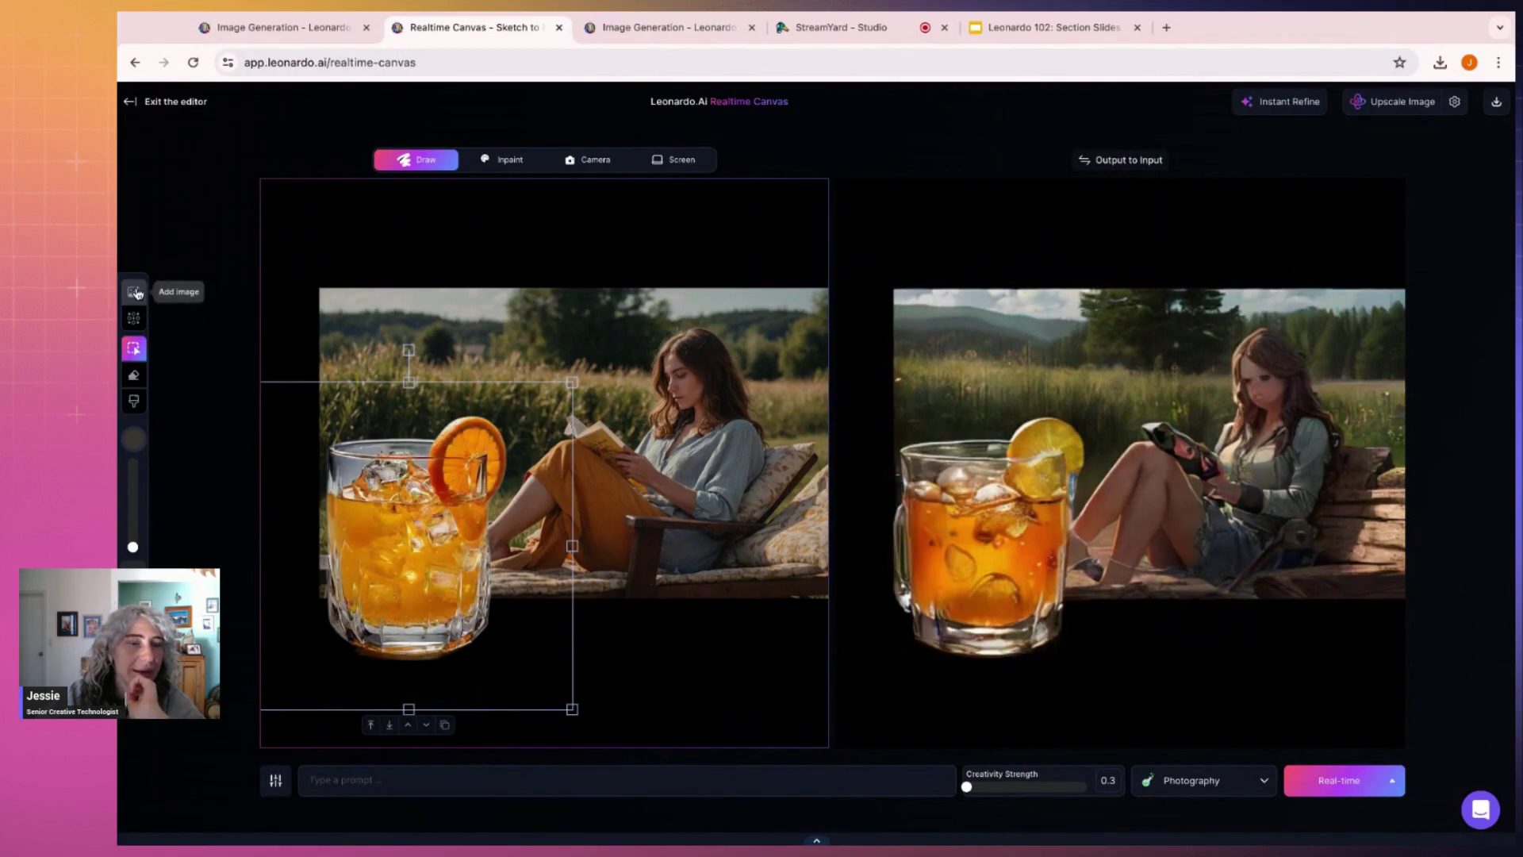
{"action": "left_click", "coordinate": [134, 293]}
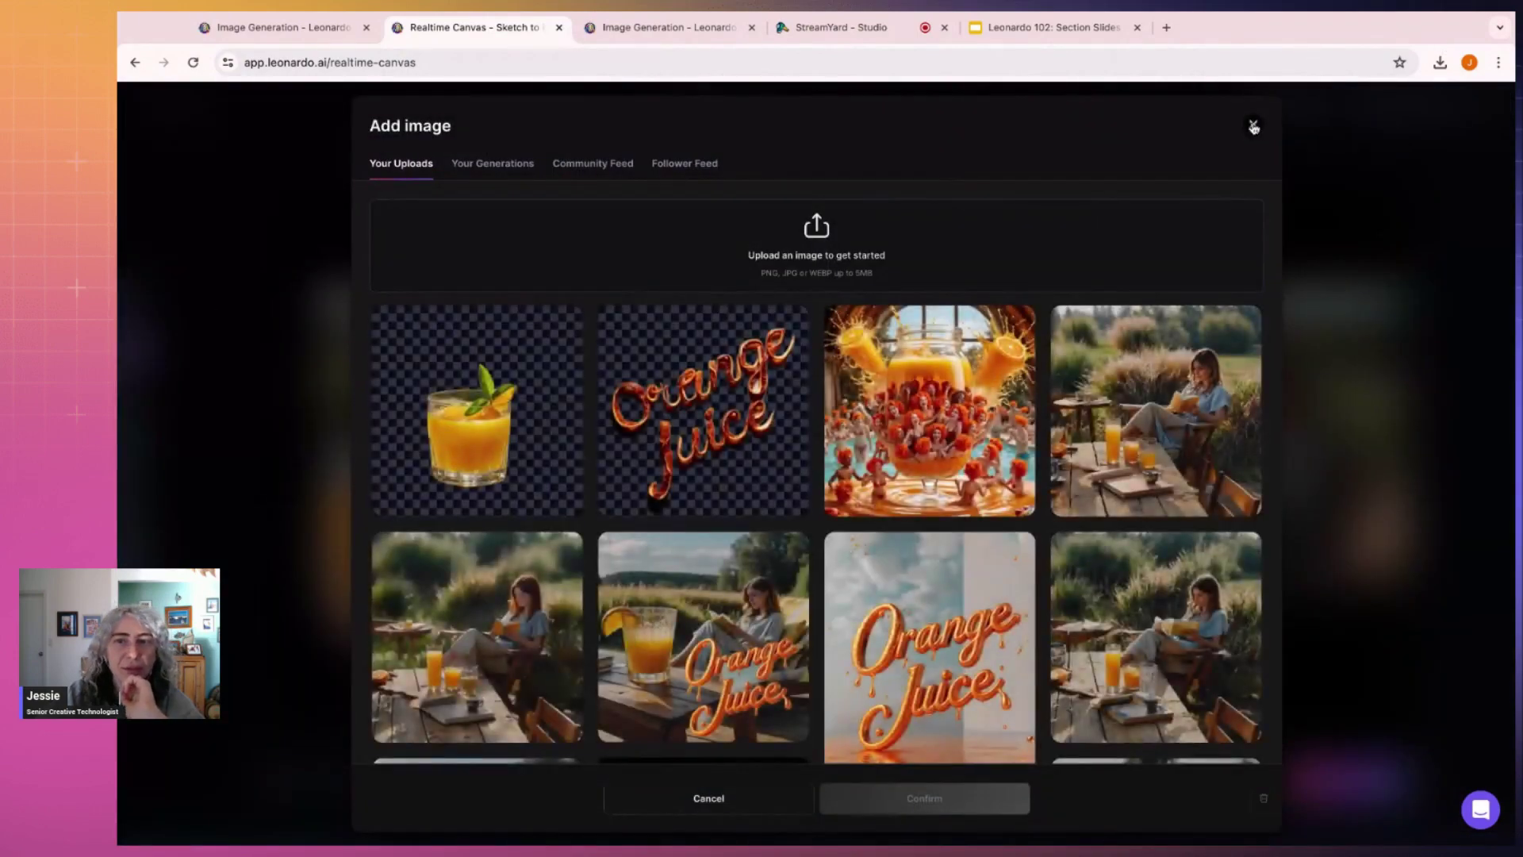
{"action": "left_click", "coordinate": [1247, 128]}
Start a new generated element and set its prompt to "wooden table" in place of a wooden crate.
{"action": "left_click", "coordinate": [133, 317]}
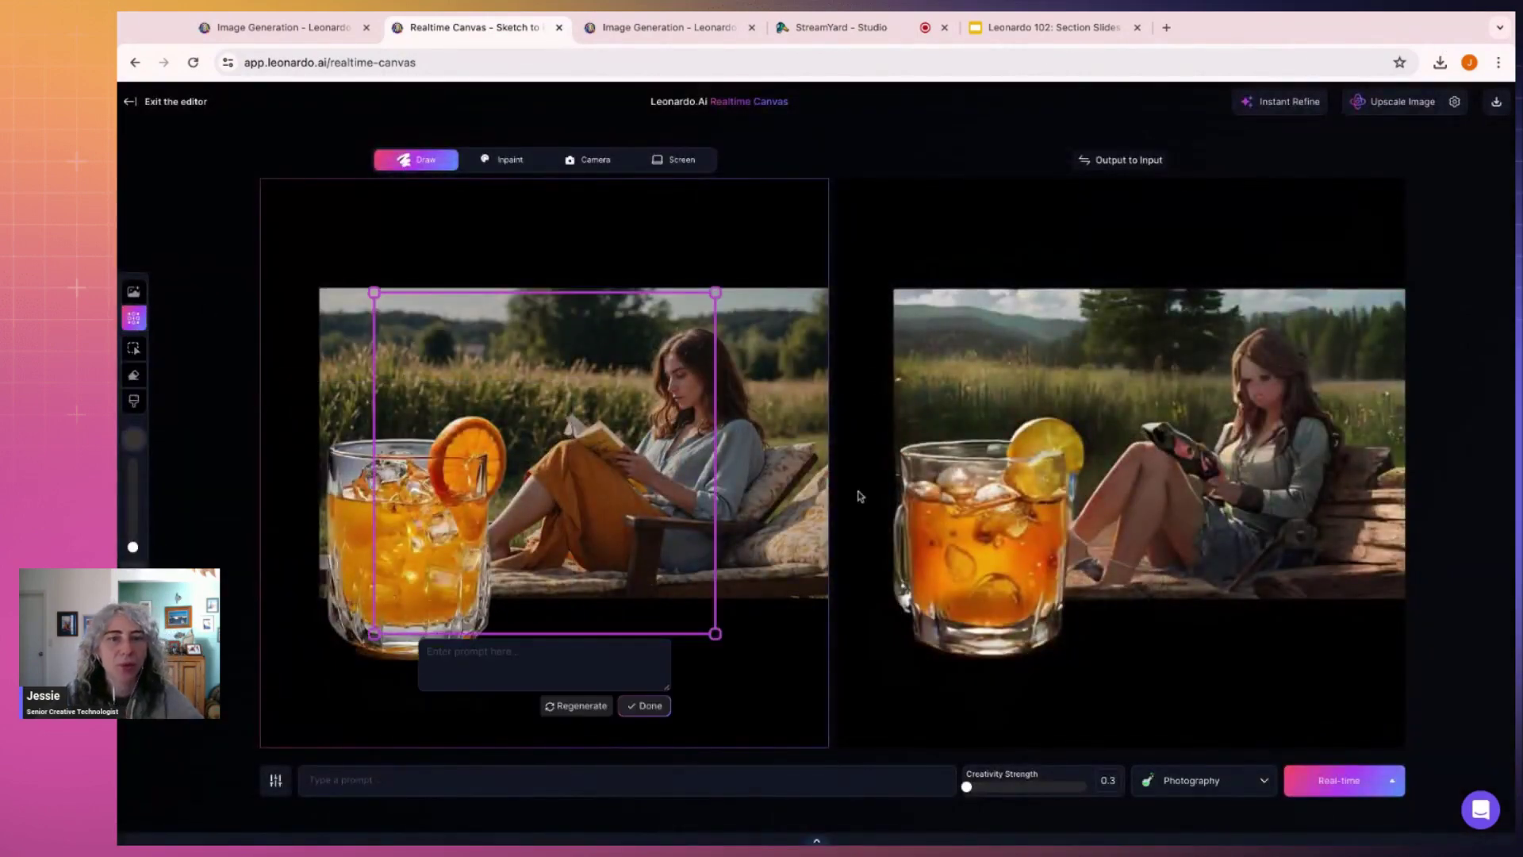
{"action": "type", "text": "wood"}
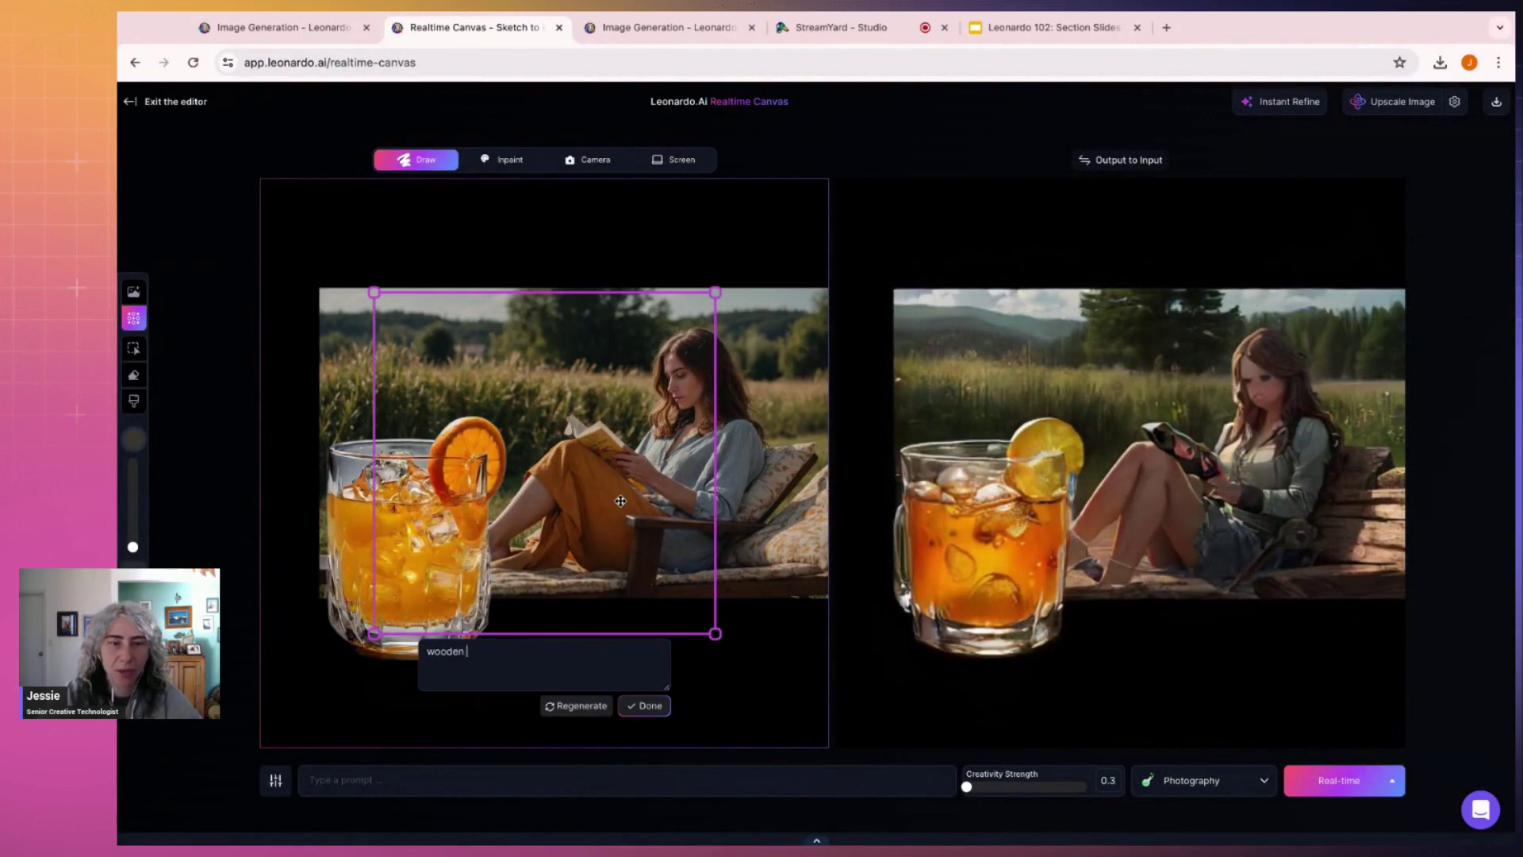
{"action": "type", "text": "en"}
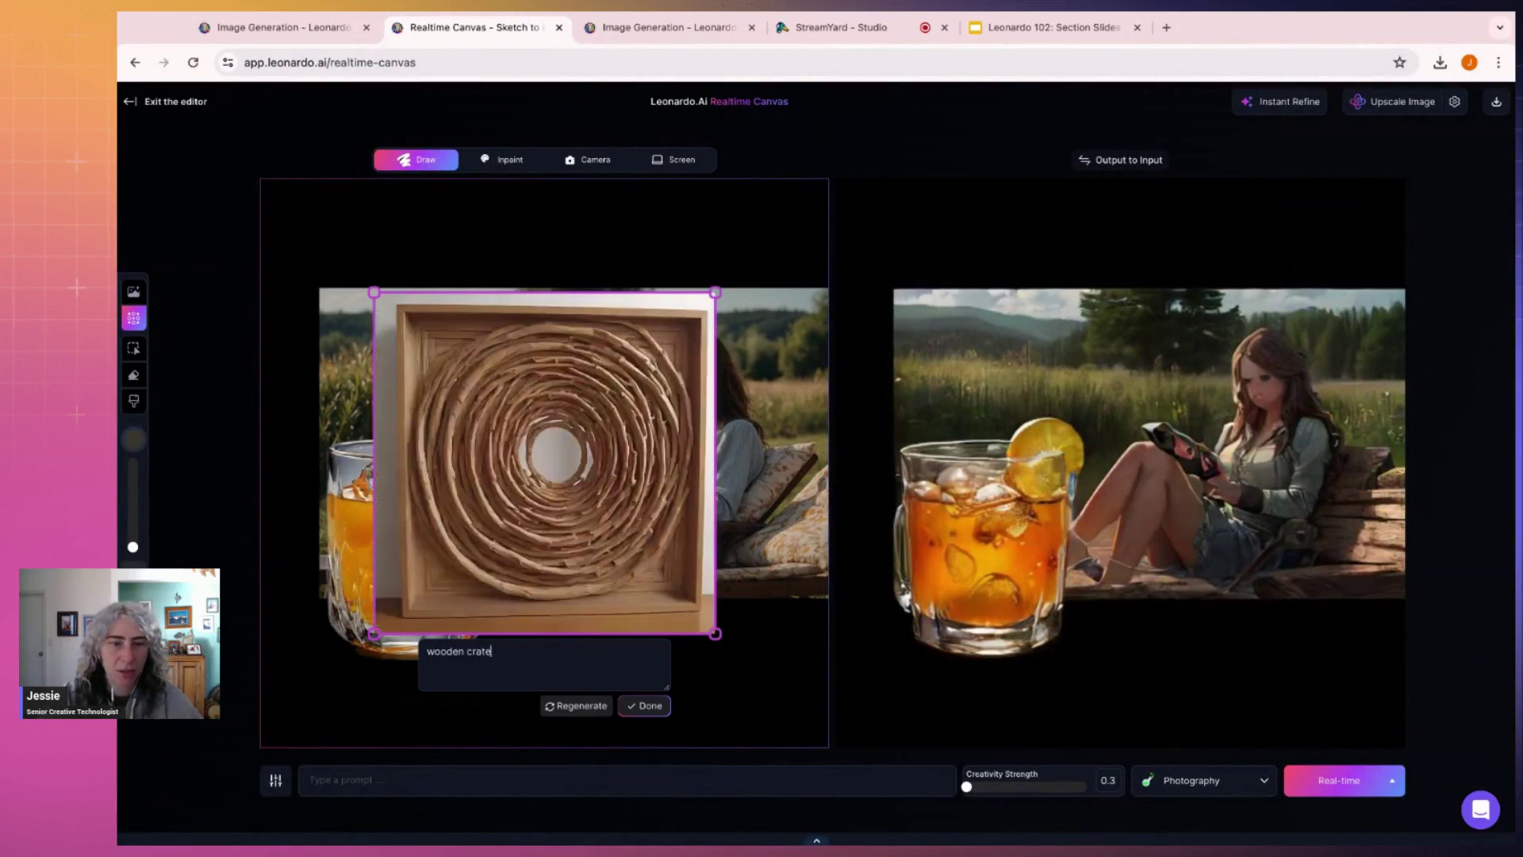
{"action": "key", "text": "BackSpace"}
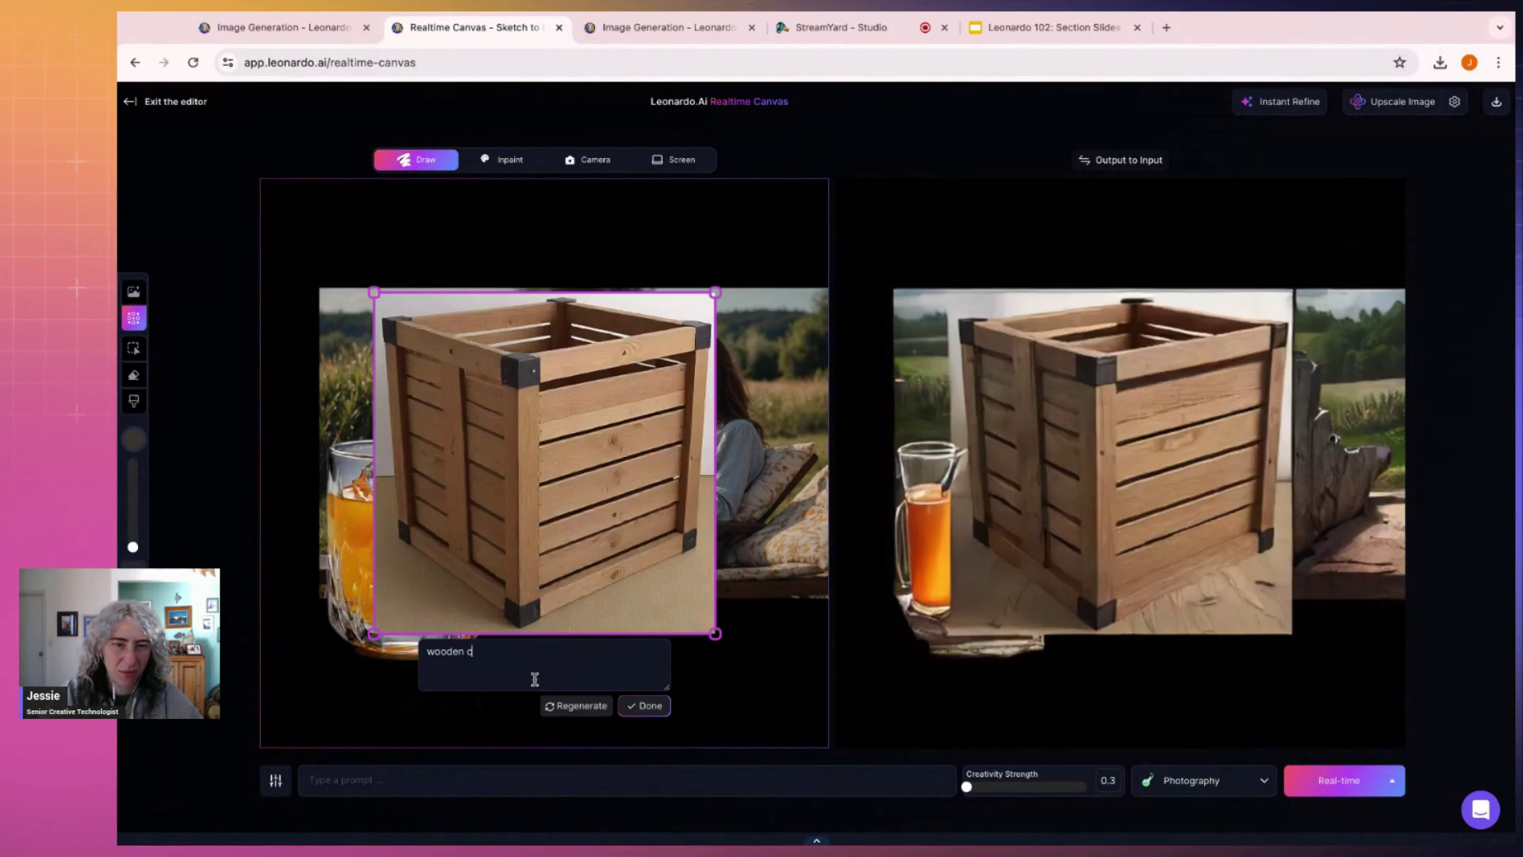
{"action": "type", "text": "table"}
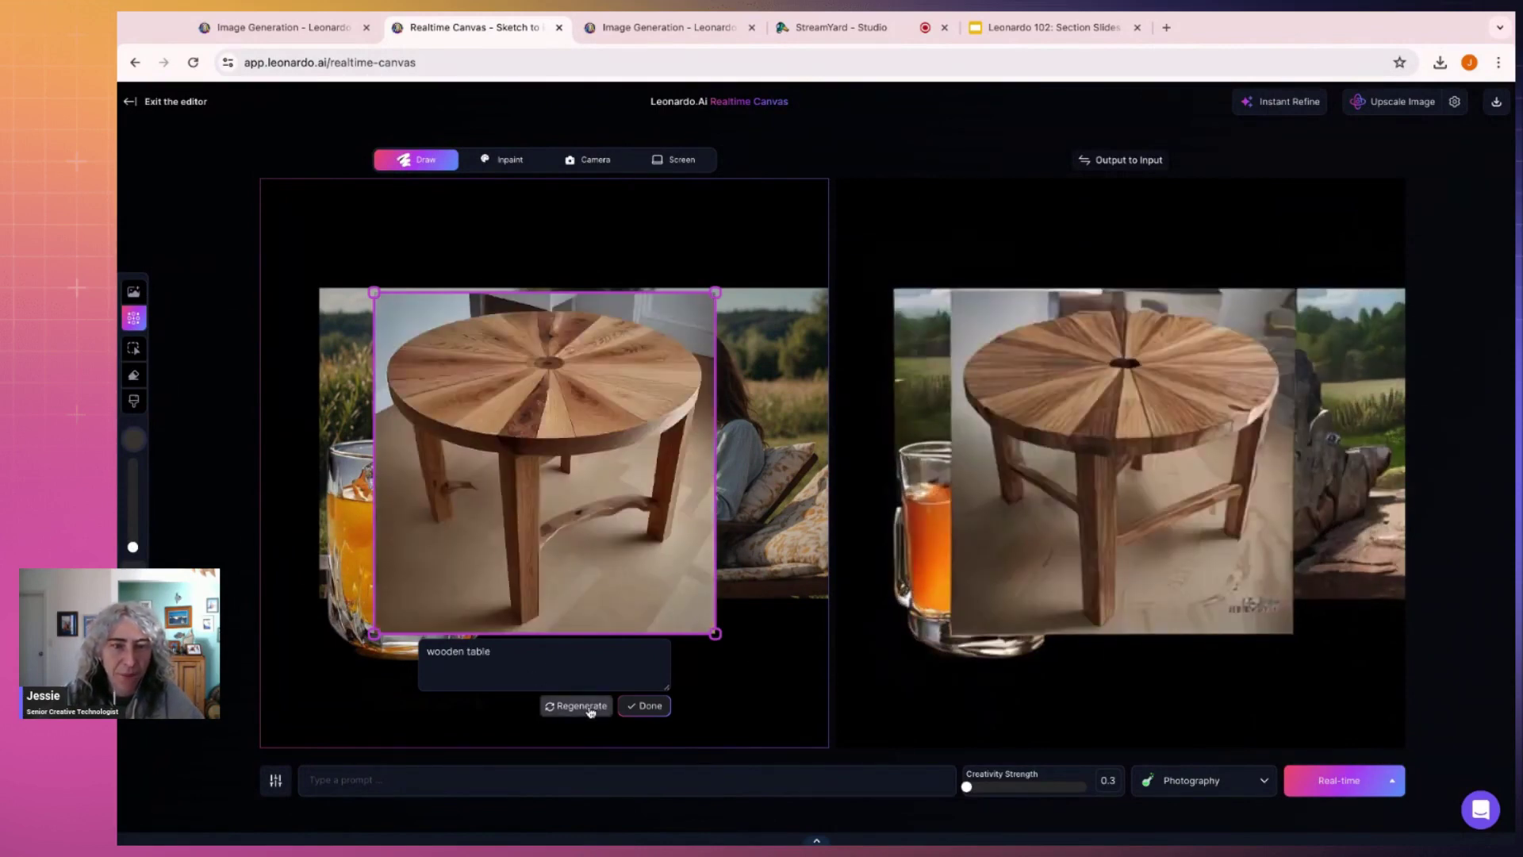
Regenerate the wooden table element until it is a rectangular rustic table with uneven edges, and accept that version.
{"action": "left_click", "coordinate": [591, 712]}
{"action": "left_click", "coordinate": [591, 712]}
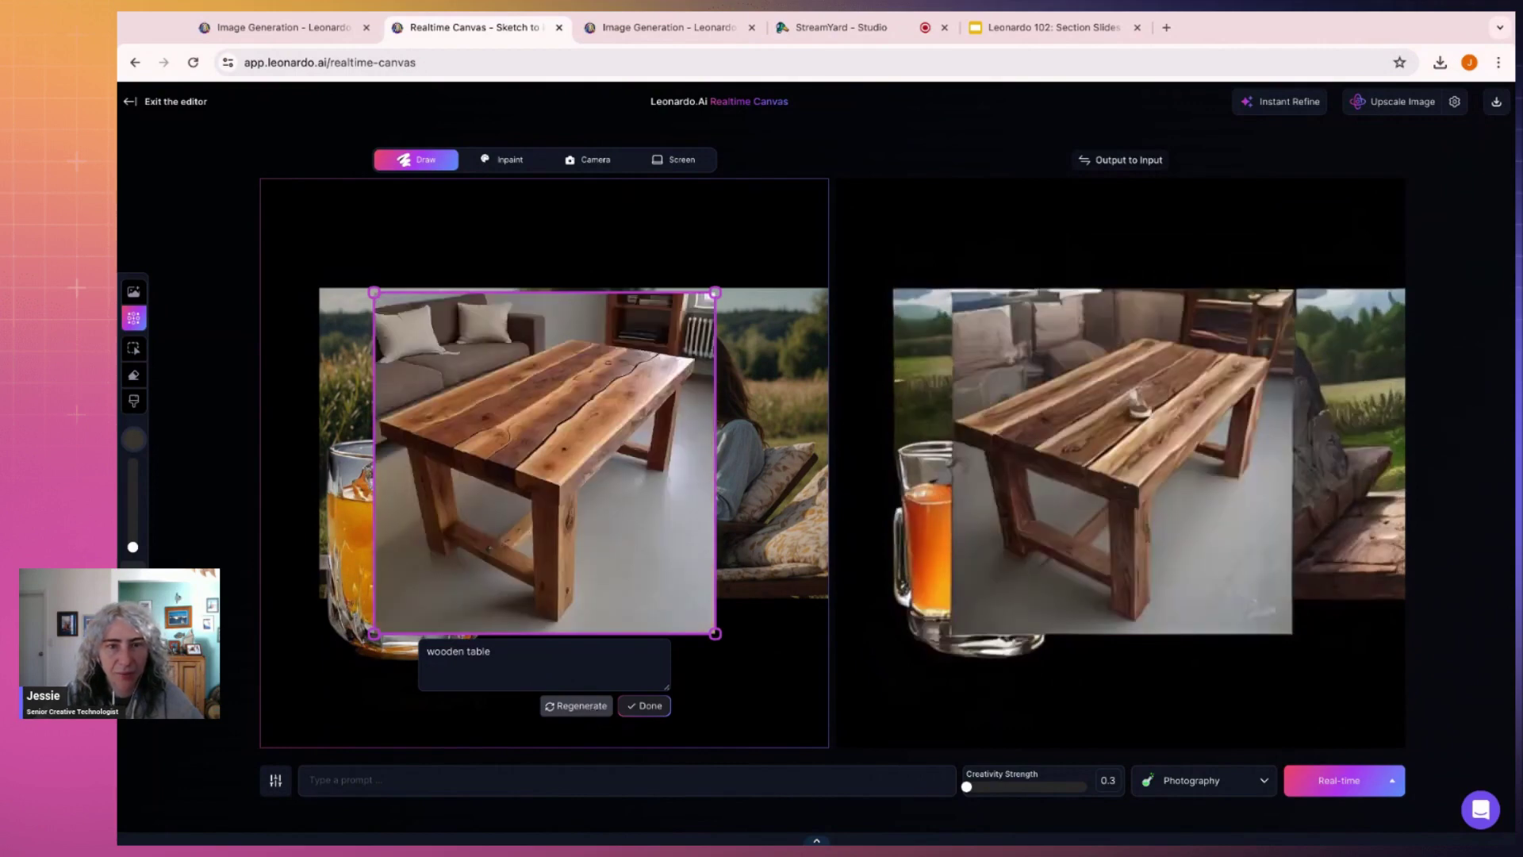
{"action": "left_click", "coordinate": [591, 712]}
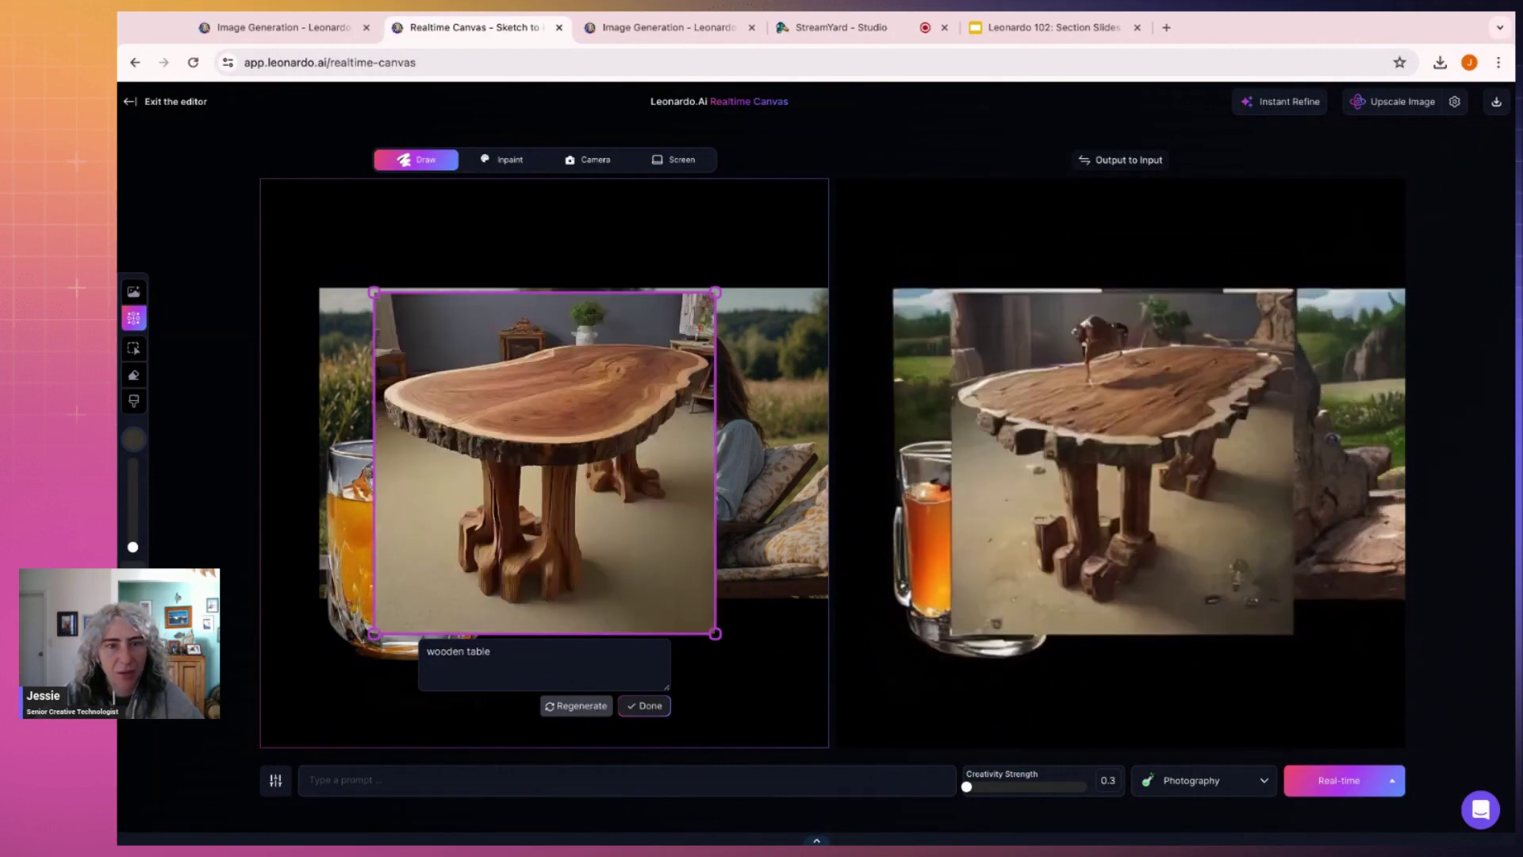
{"action": "left_click", "coordinate": [577, 705]}
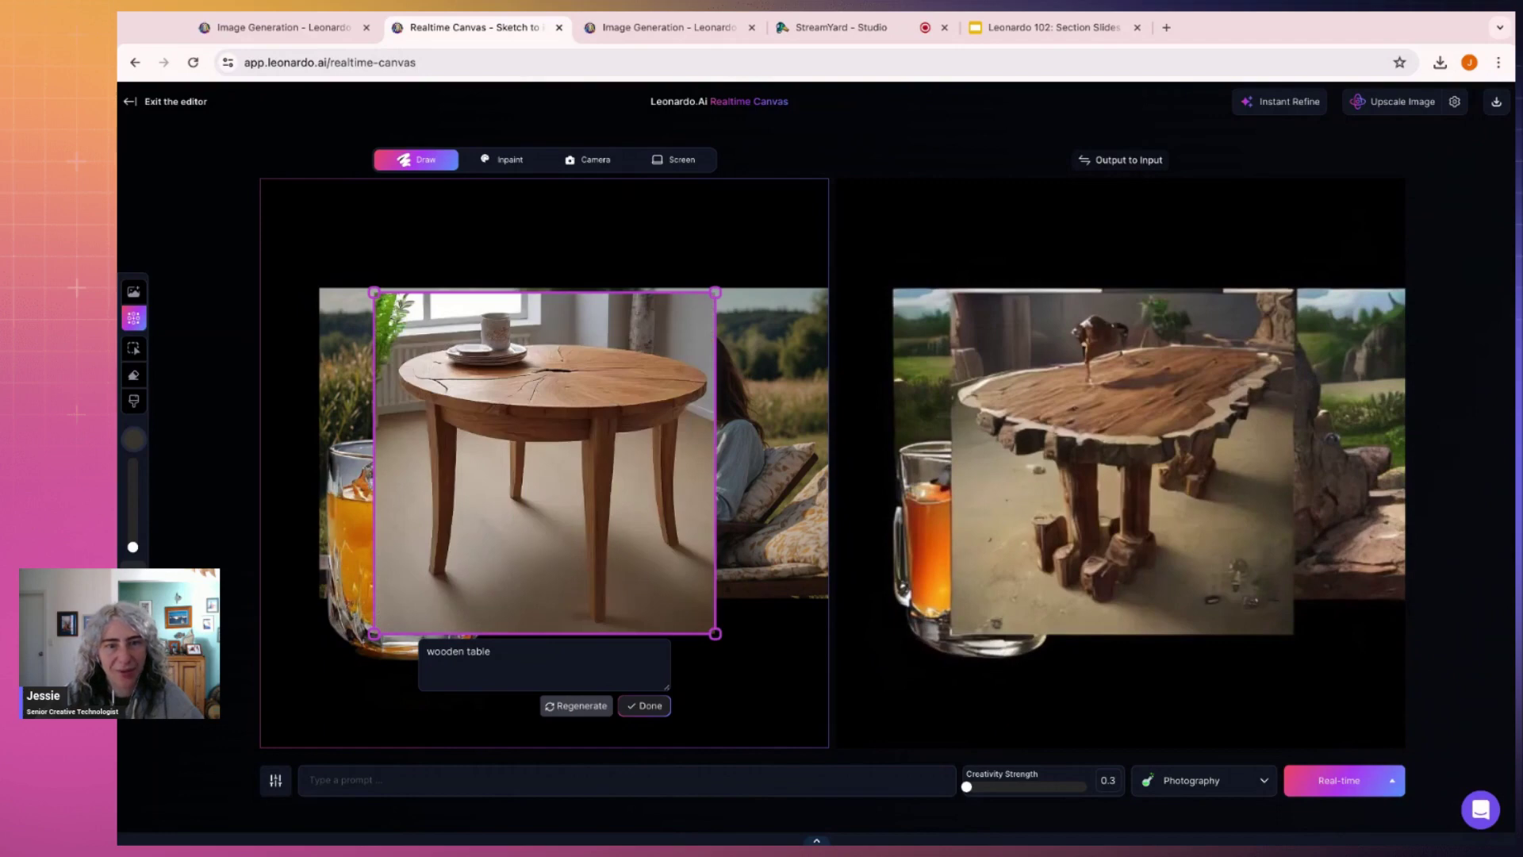
{"action": "left_click", "coordinate": [576, 706]}
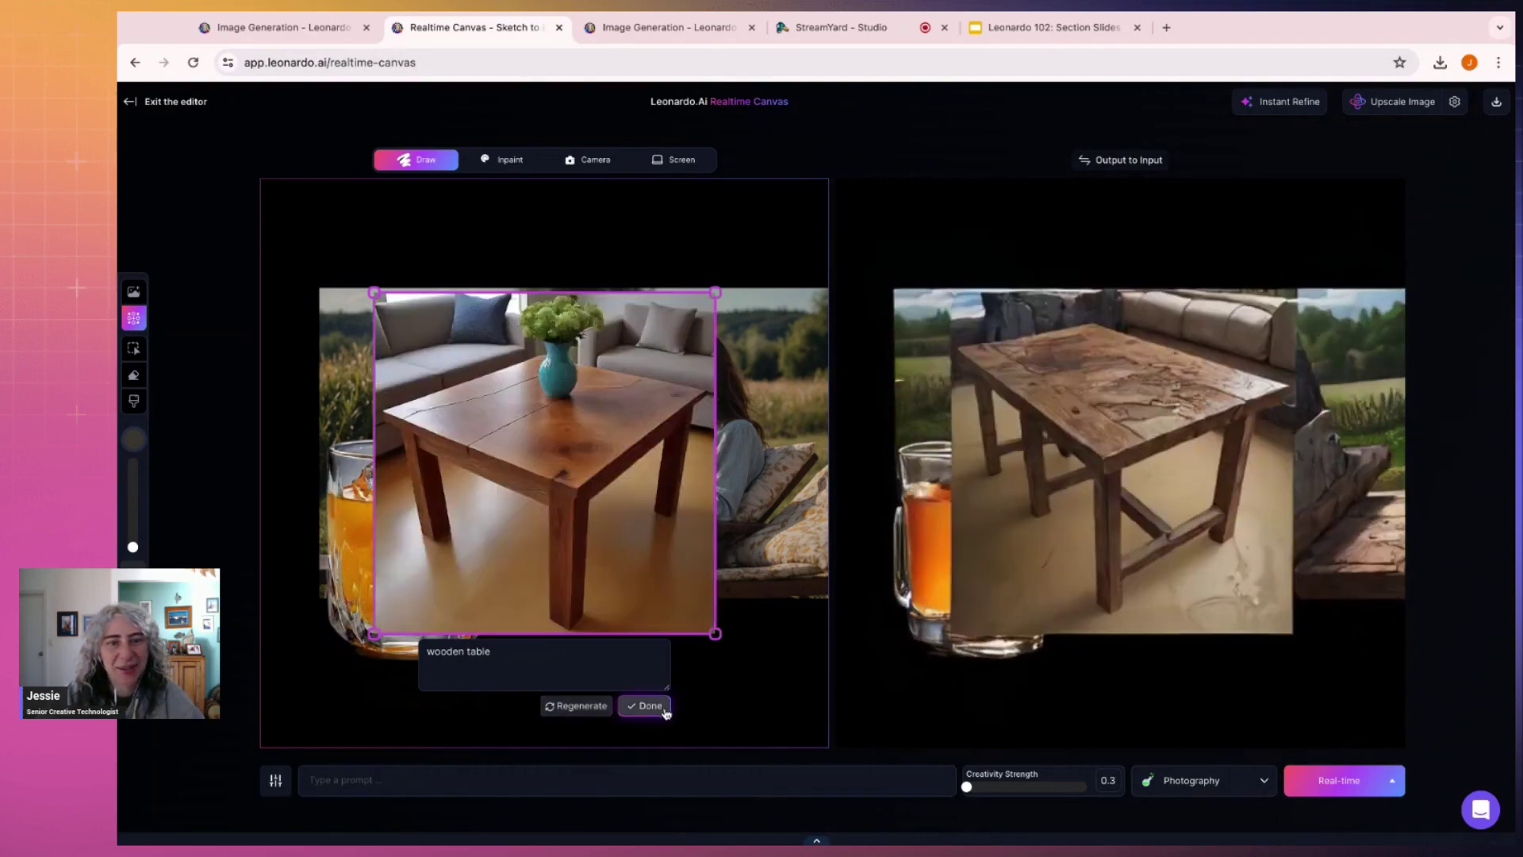
{"action": "left_click", "coordinate": [580, 708]}
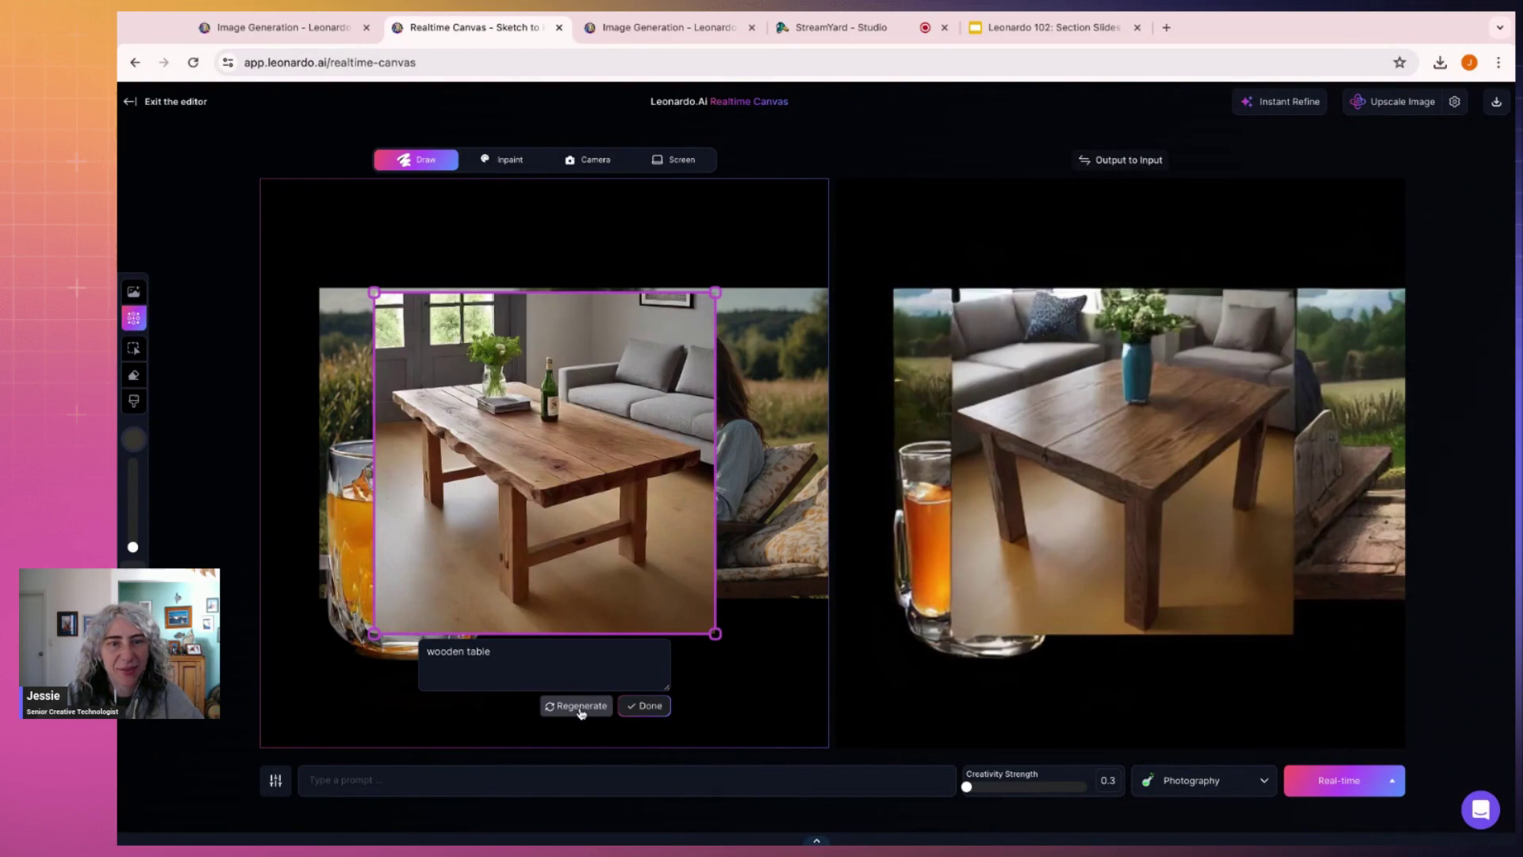
{"action": "left_click", "coordinate": [646, 706]}
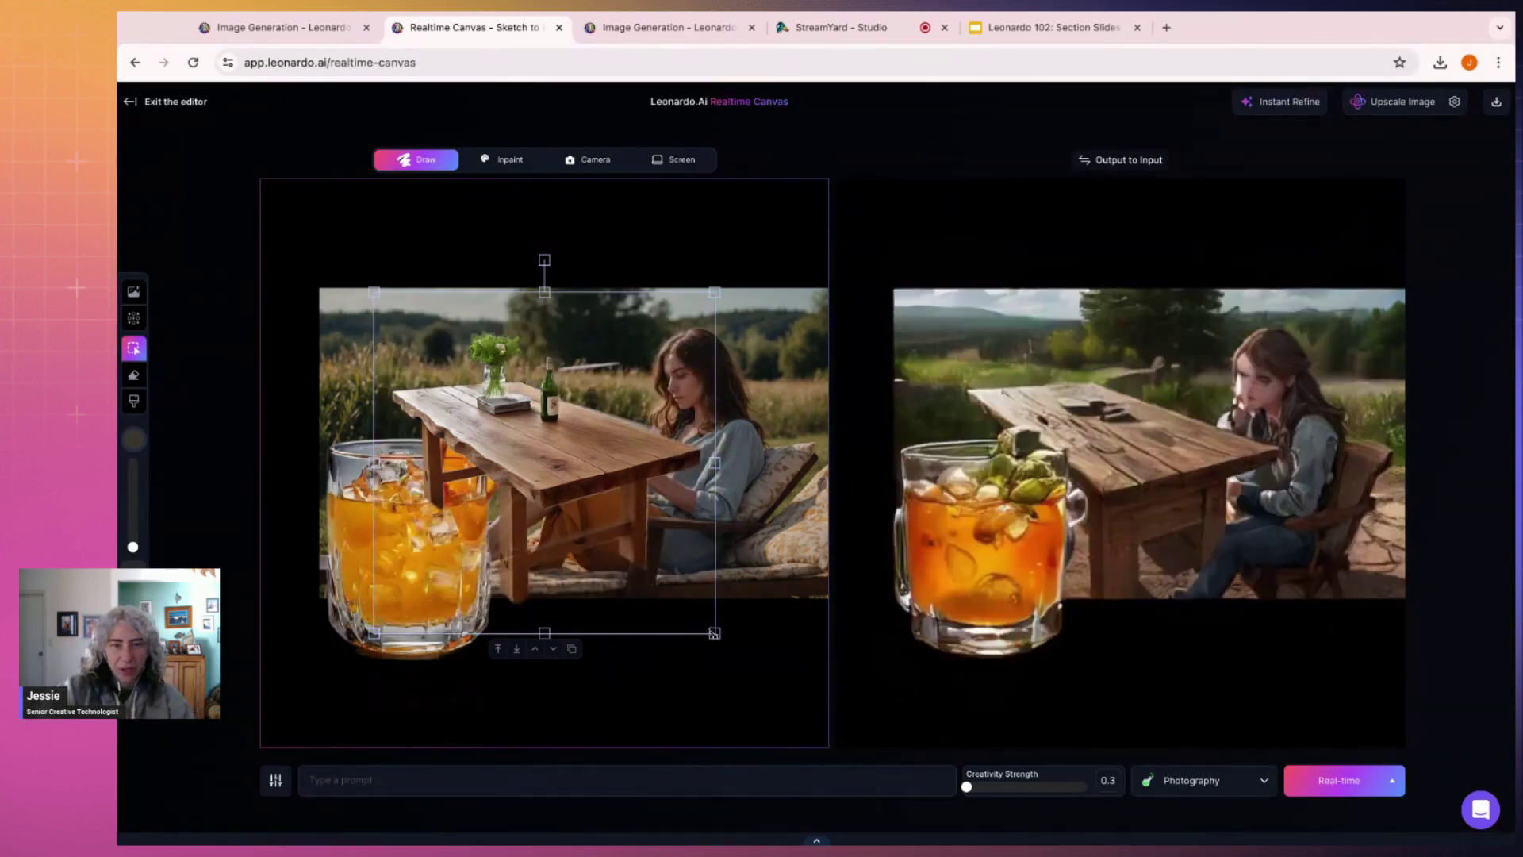
Enlarge the wooden table well beyond its generated size and position it over the lower part of the photo.
{"action": "left_click_drag", "start_coordinate": [714, 633], "coordinate": [929, 847]}
{"action": "left_click_drag", "start_coordinate": [674, 534], "coordinate": [585, 628]}
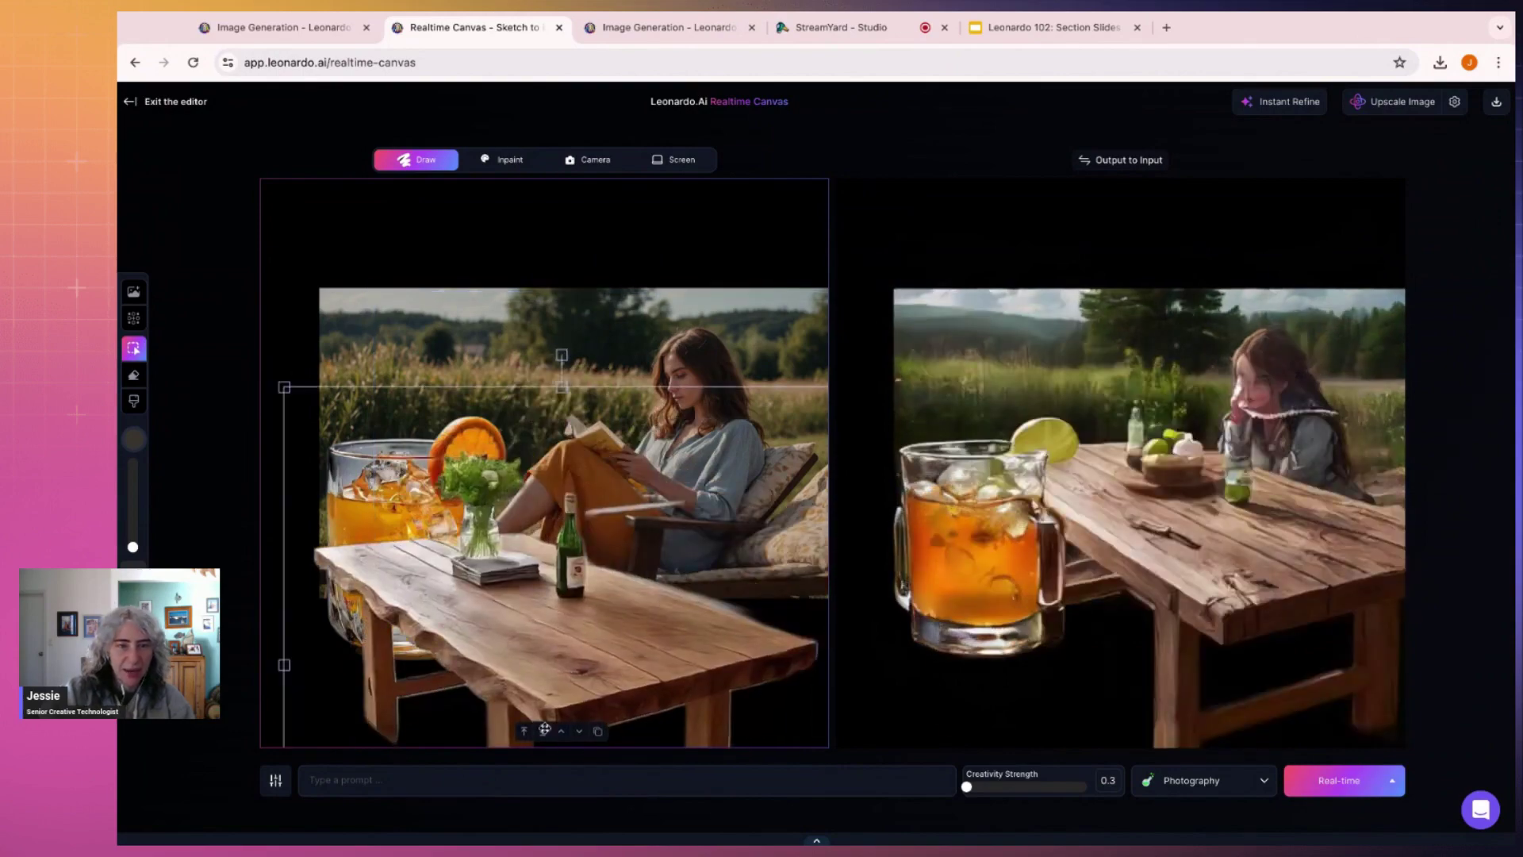
{"action": "left_click_drag", "start_coordinate": [621, 545], "coordinate": [621, 377]}
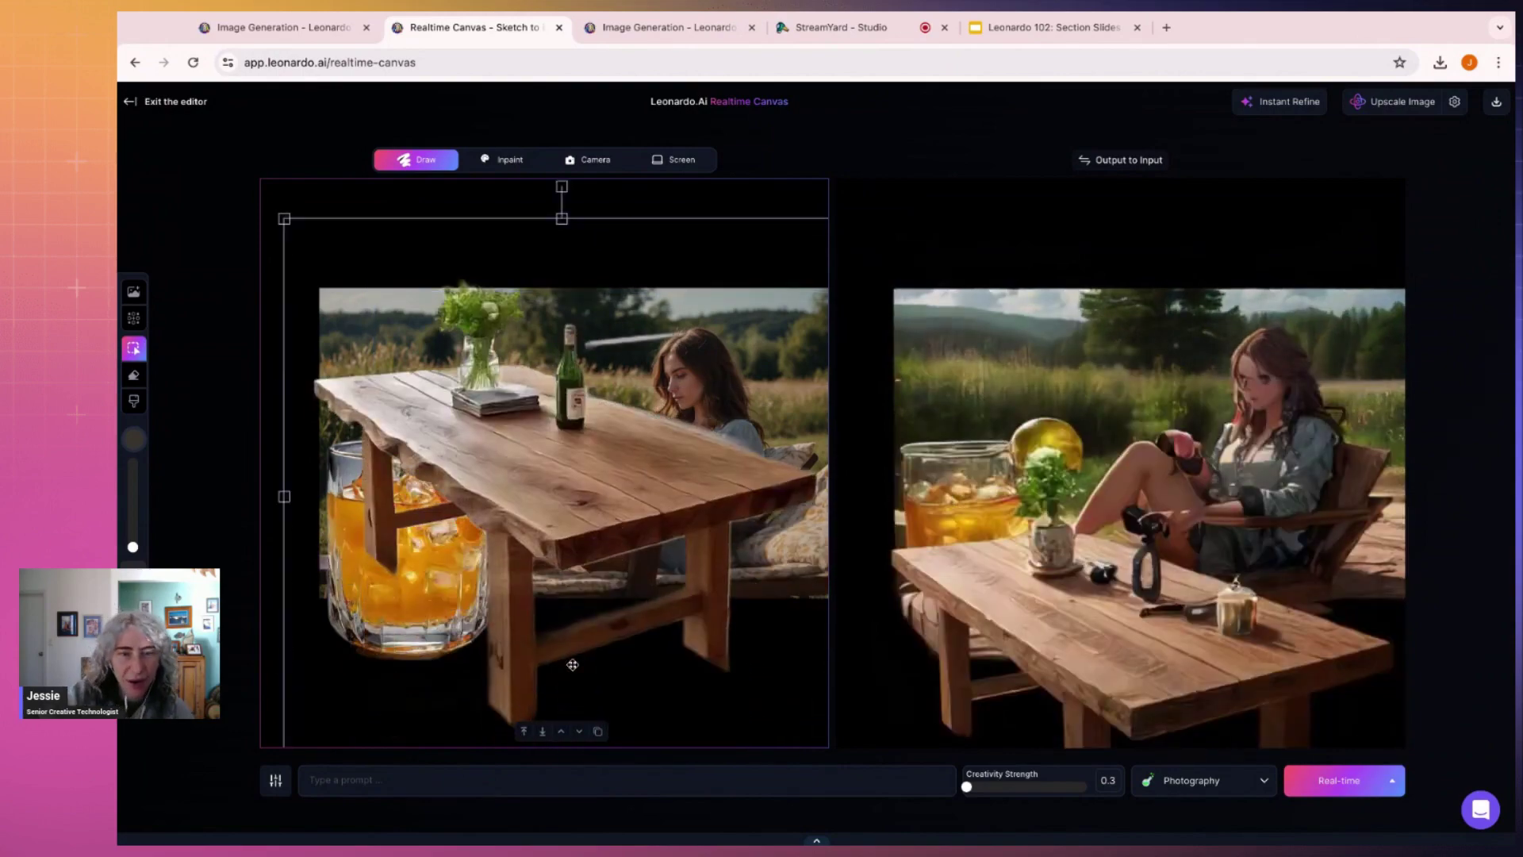
Send the table to the back, then the woman's photo behind it, so the table lies between photo and glass.
{"action": "left_click", "coordinate": [543, 731]}
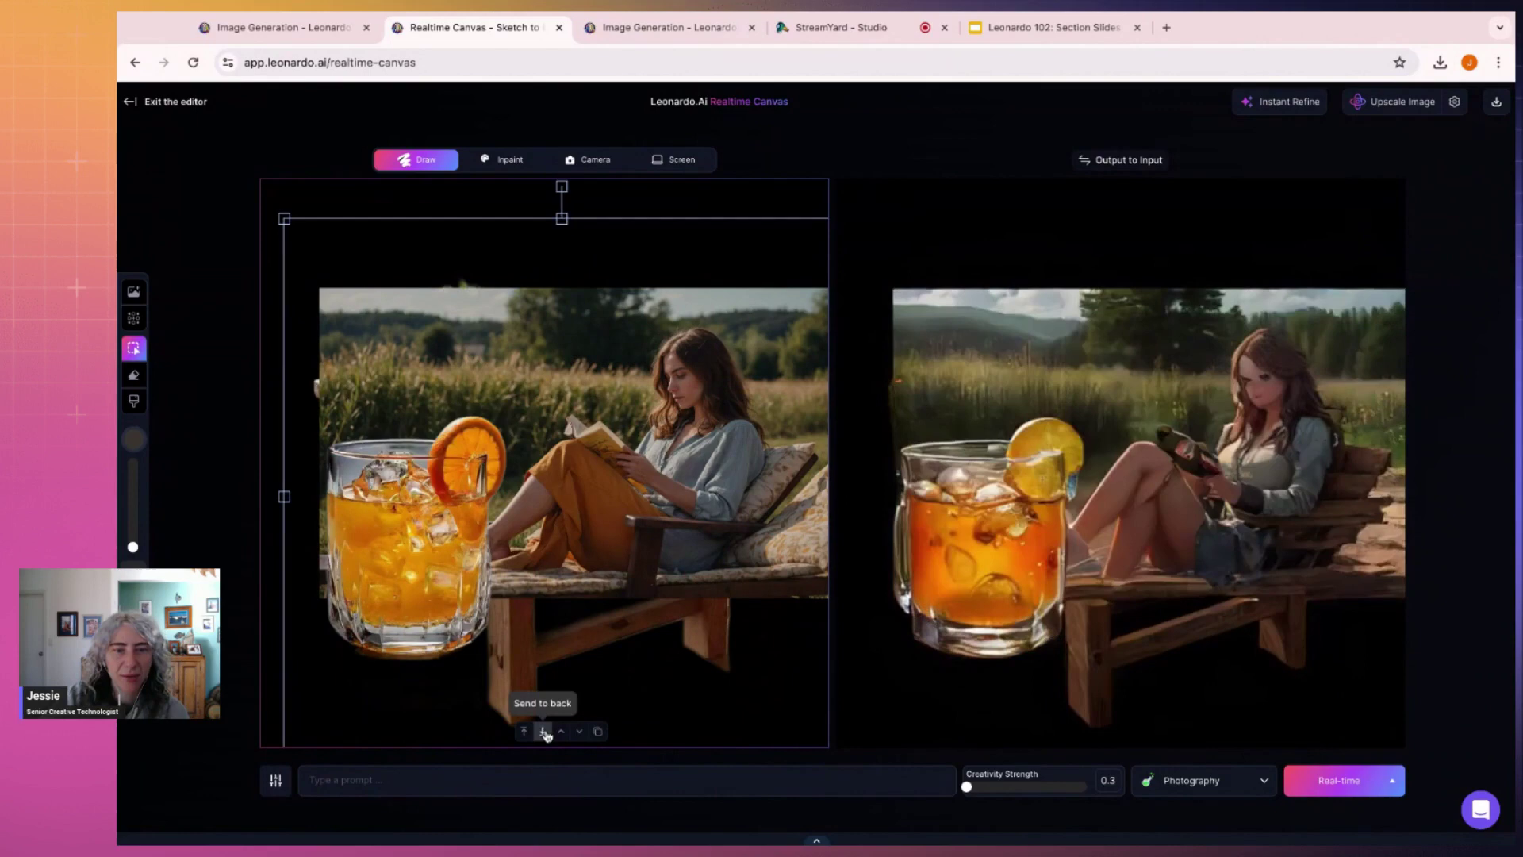
{"action": "left_click", "coordinate": [591, 588]}
{"action": "left_click", "coordinate": [567, 614]}
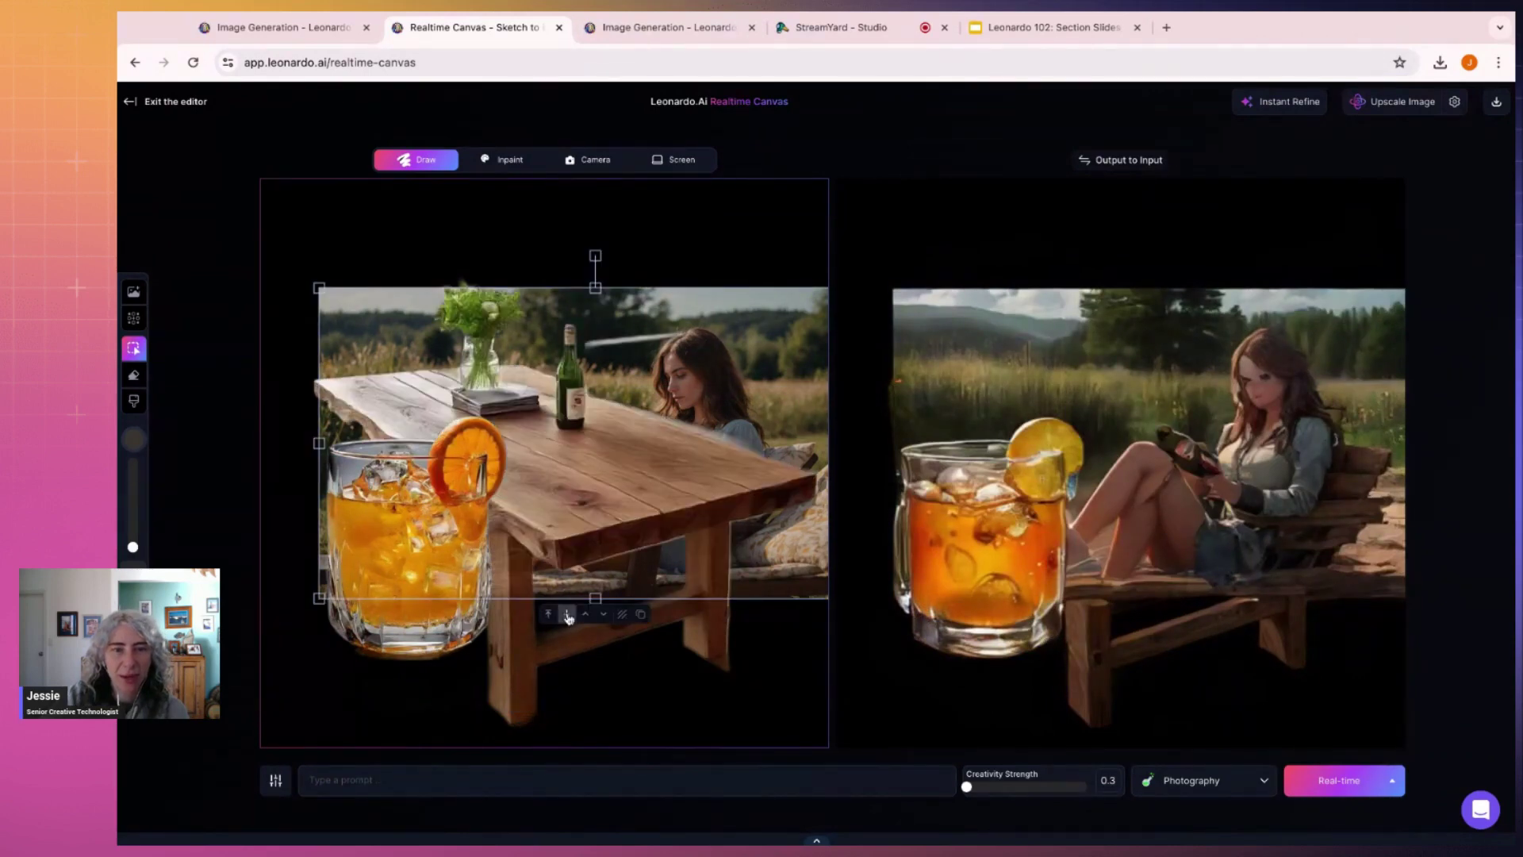
Move the table to the canvas's lower left and stand the juice glass on it, covering the vase and bottle.
{"action": "left_click_drag", "start_coordinate": [695, 311], "coordinate": [585, 423]}
{"action": "left_click_drag", "start_coordinate": [480, 612], "coordinate": [468, 549]}
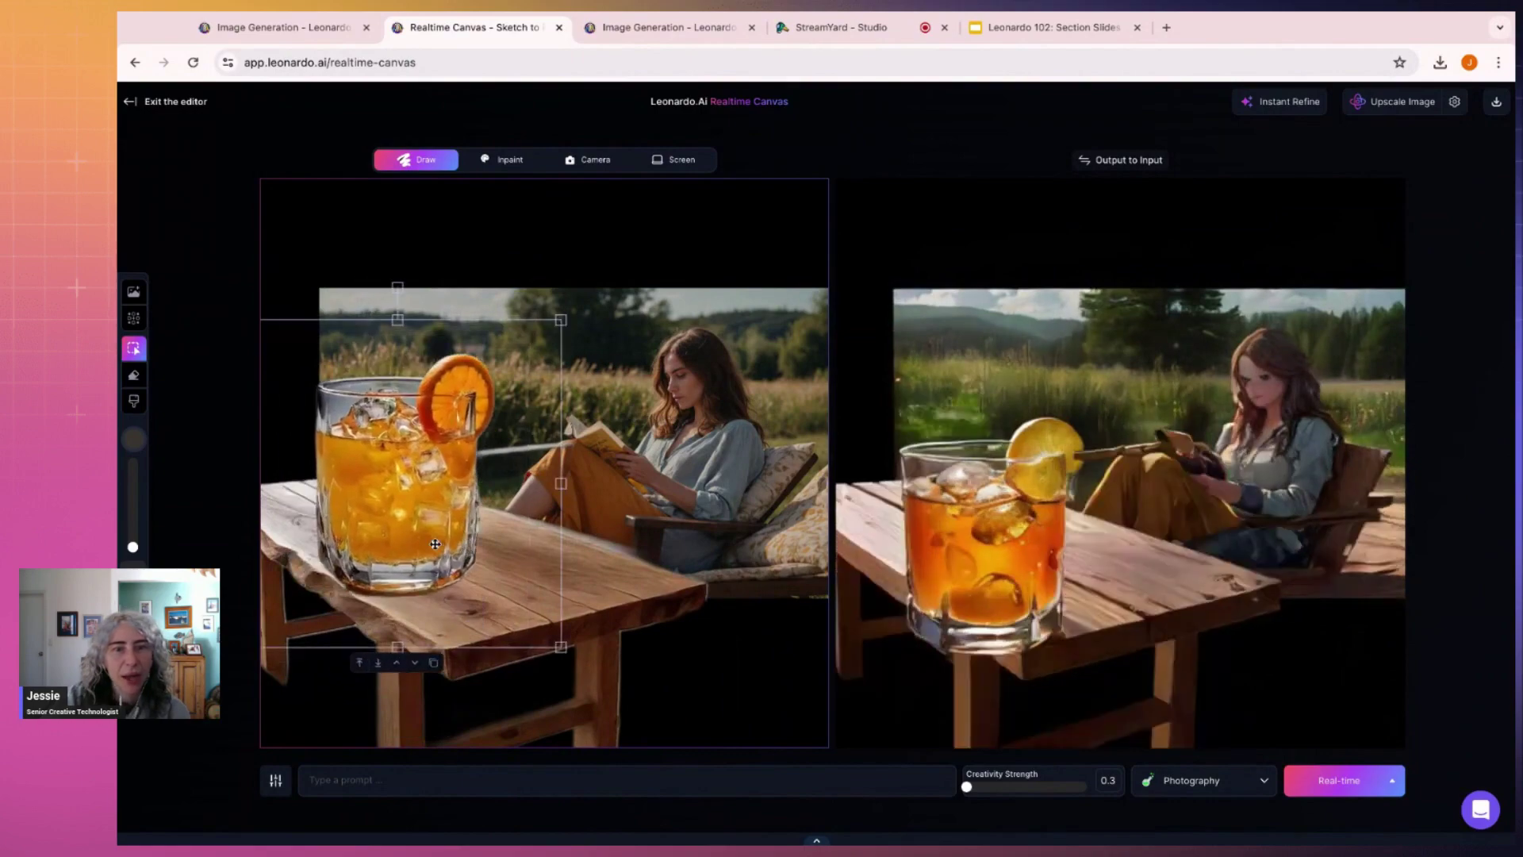
{"action": "mouse_move", "coordinate": [609, 564]}
{"action": "left_mouse_down"}
{"action": "mouse_move", "coordinate": [611, 584]}
{"action": "mouse_move", "coordinate": [633, 584]}
{"action": "left_mouse_up"}
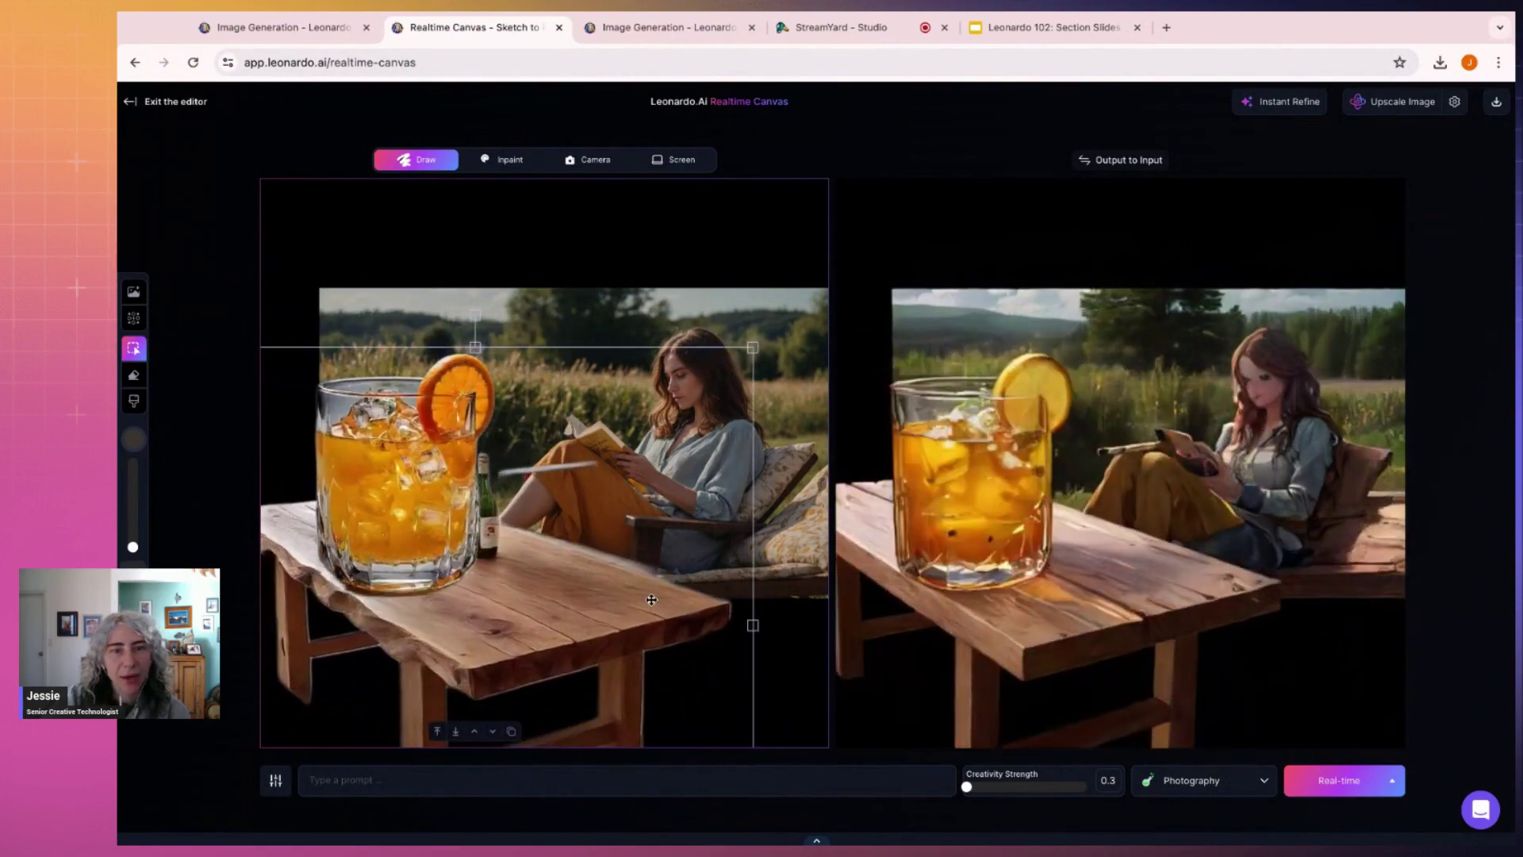
{"action": "left_click_drag", "start_coordinate": [485, 488], "coordinate": [517, 488]}
{"action": "left_click_drag", "start_coordinate": [357, 462], "coordinate": [414, 477]}
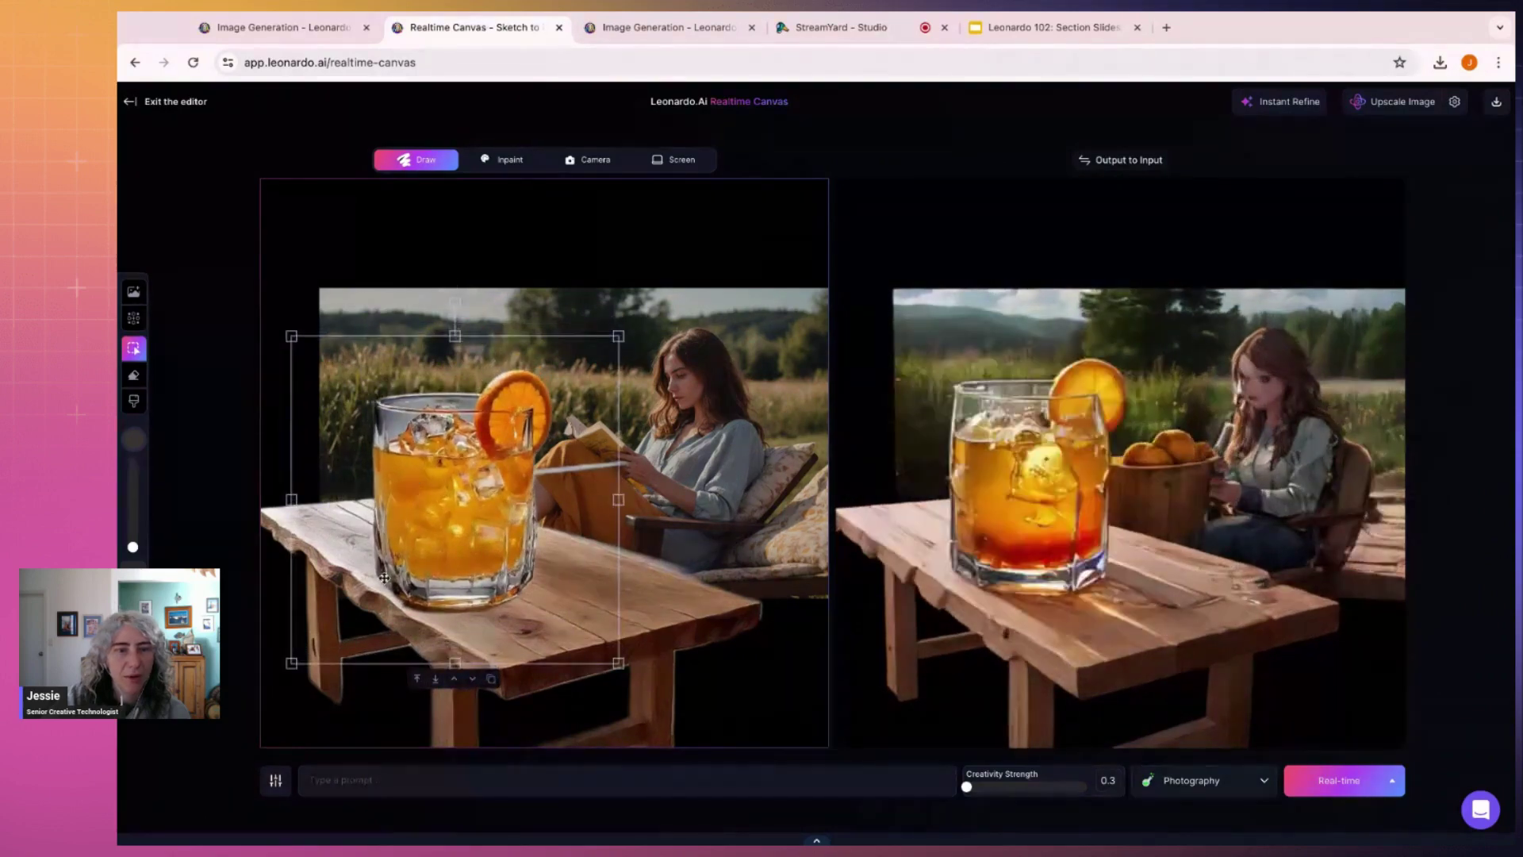
Enlarge the table further and shift it down and left so its top fills the foreground.
{"action": "left_click", "coordinate": [464, 419]}
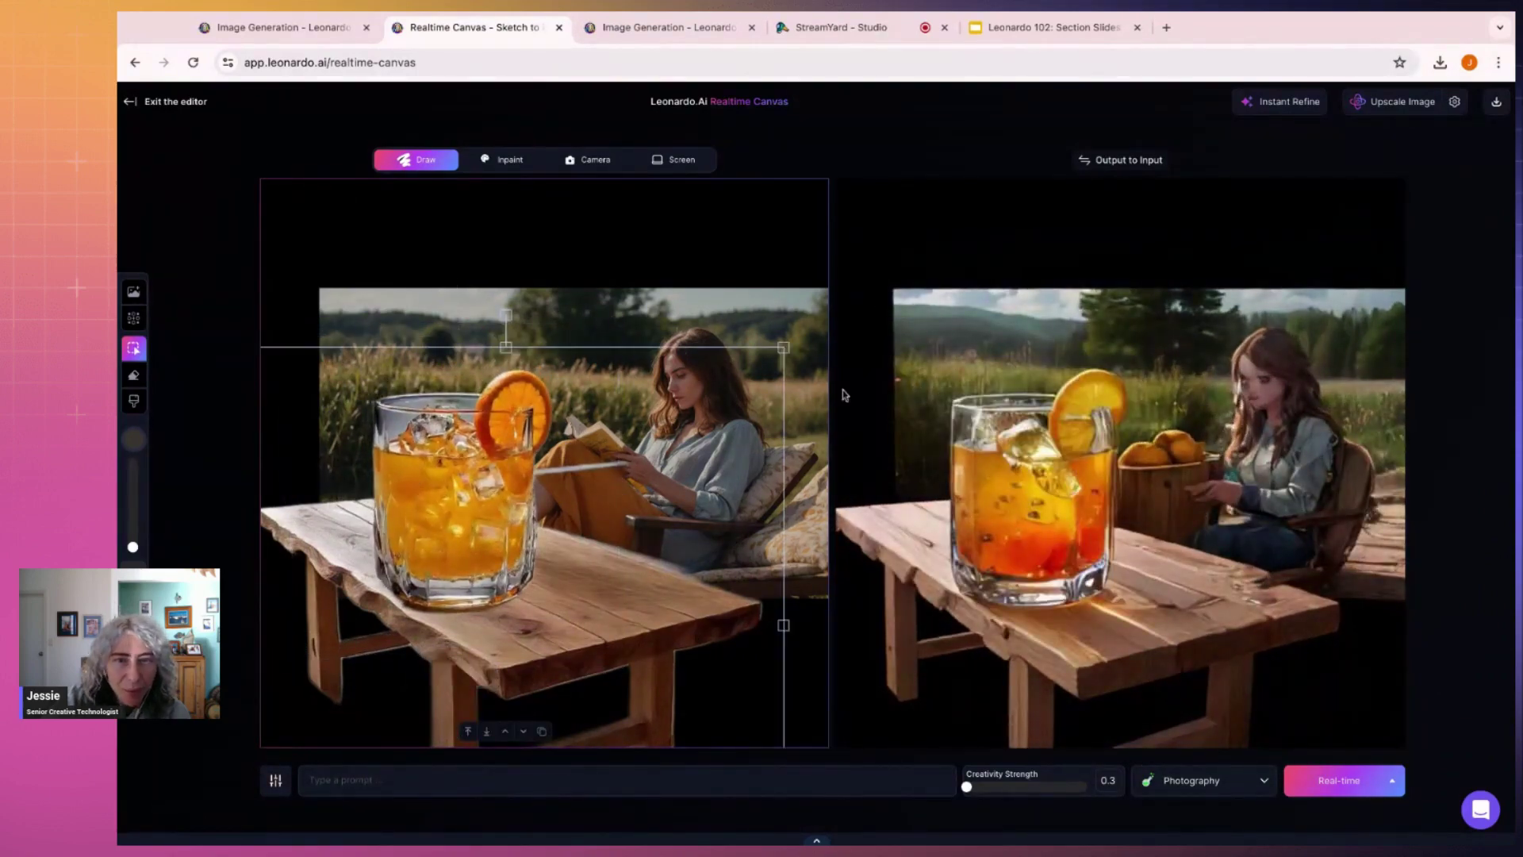
{"action": "left_click_drag", "start_coordinate": [784, 347], "coordinate": [915, 238]}
{"action": "left_click_drag", "start_coordinate": [735, 431], "coordinate": [654, 560]}
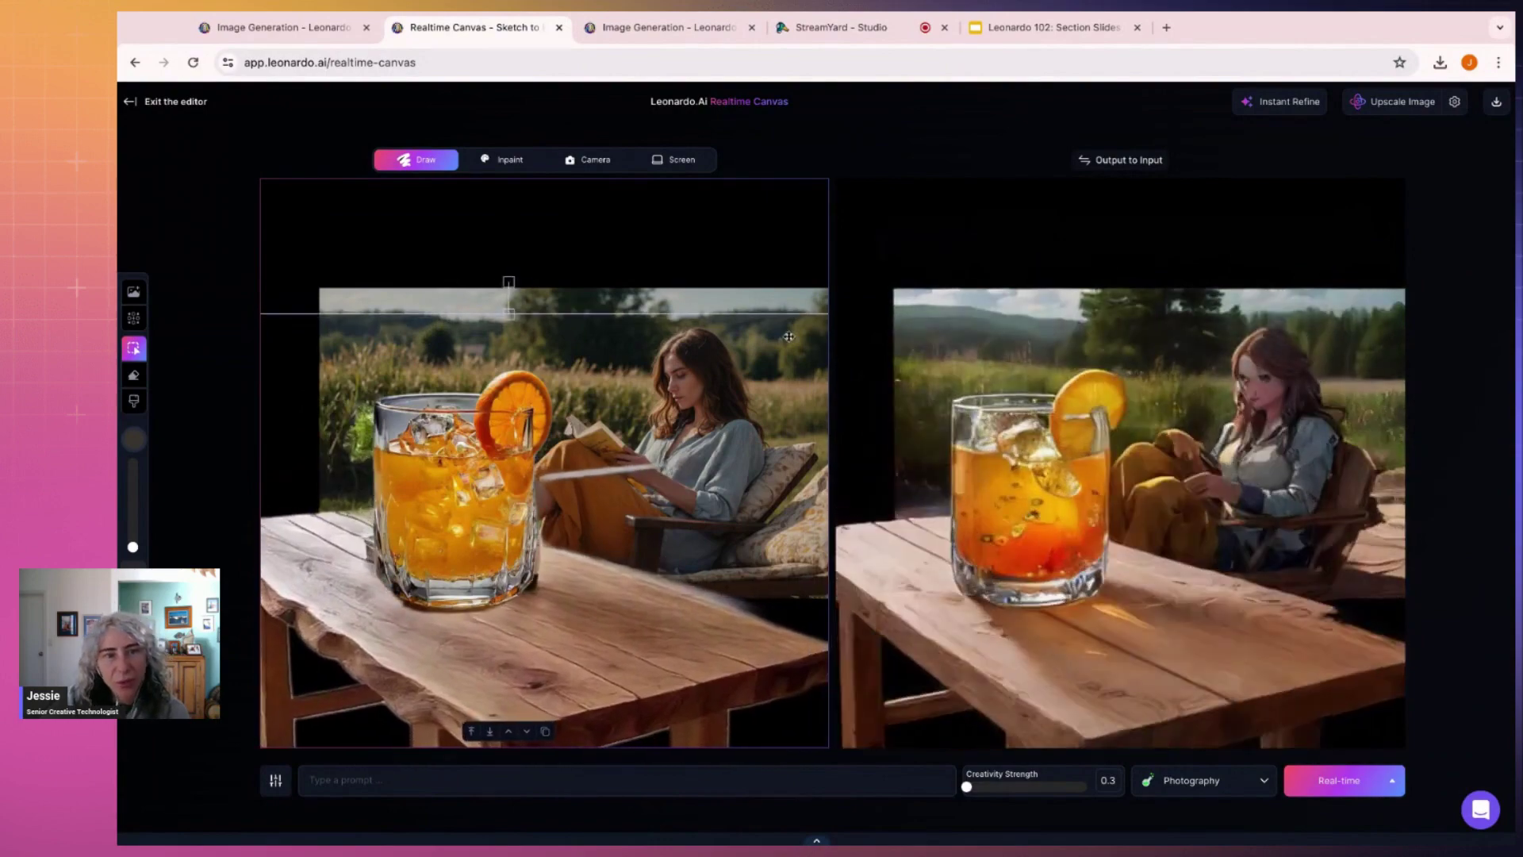
Move the juice glass left on the tabletop, enlarge it slightly, and adjust its position beside the woman's knees.
{"action": "left_click", "coordinate": [495, 513]}
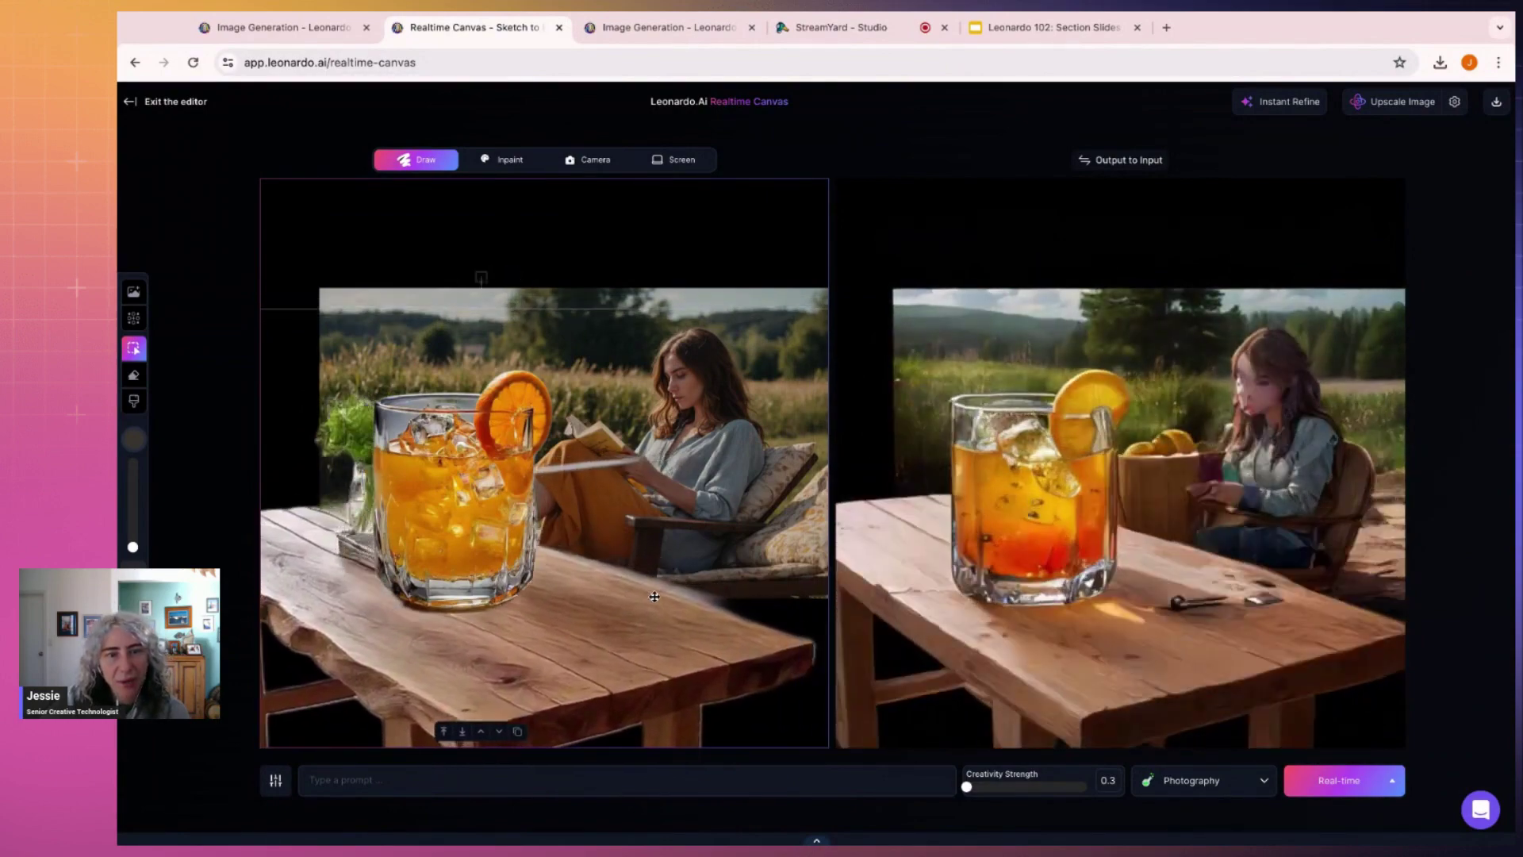
{"action": "left_click_drag", "start_coordinate": [495, 513], "coordinate": [452, 516]}
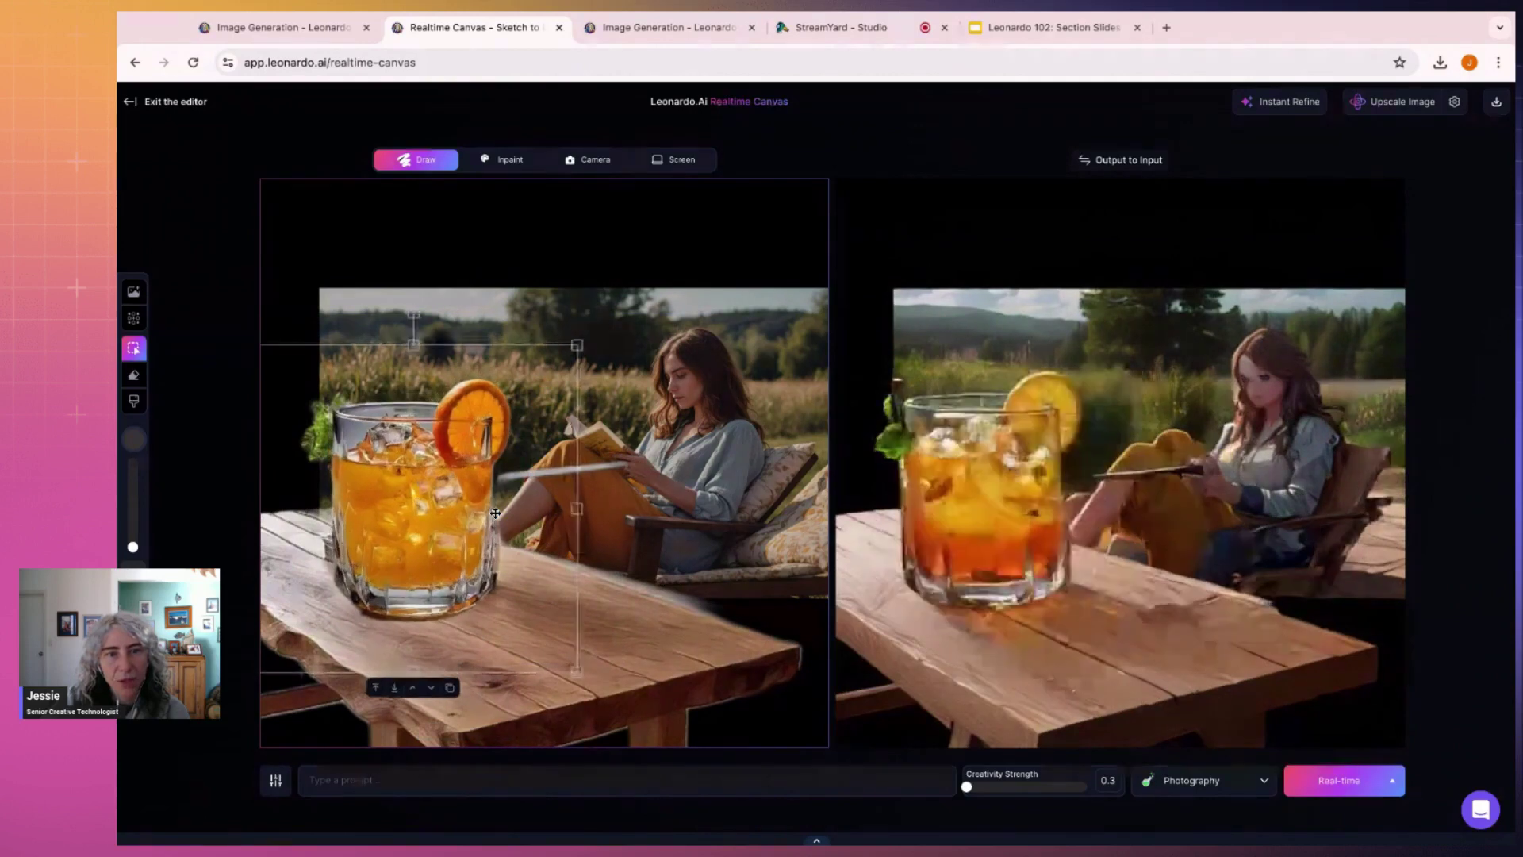
{"action": "mouse_move", "coordinate": [581, 345]}
{"action": "left_mouse_down"}
{"action": "mouse_move", "coordinate": [627, 306]}
{"action": "mouse_move", "coordinate": [588, 332]}
{"action": "left_mouse_up"}
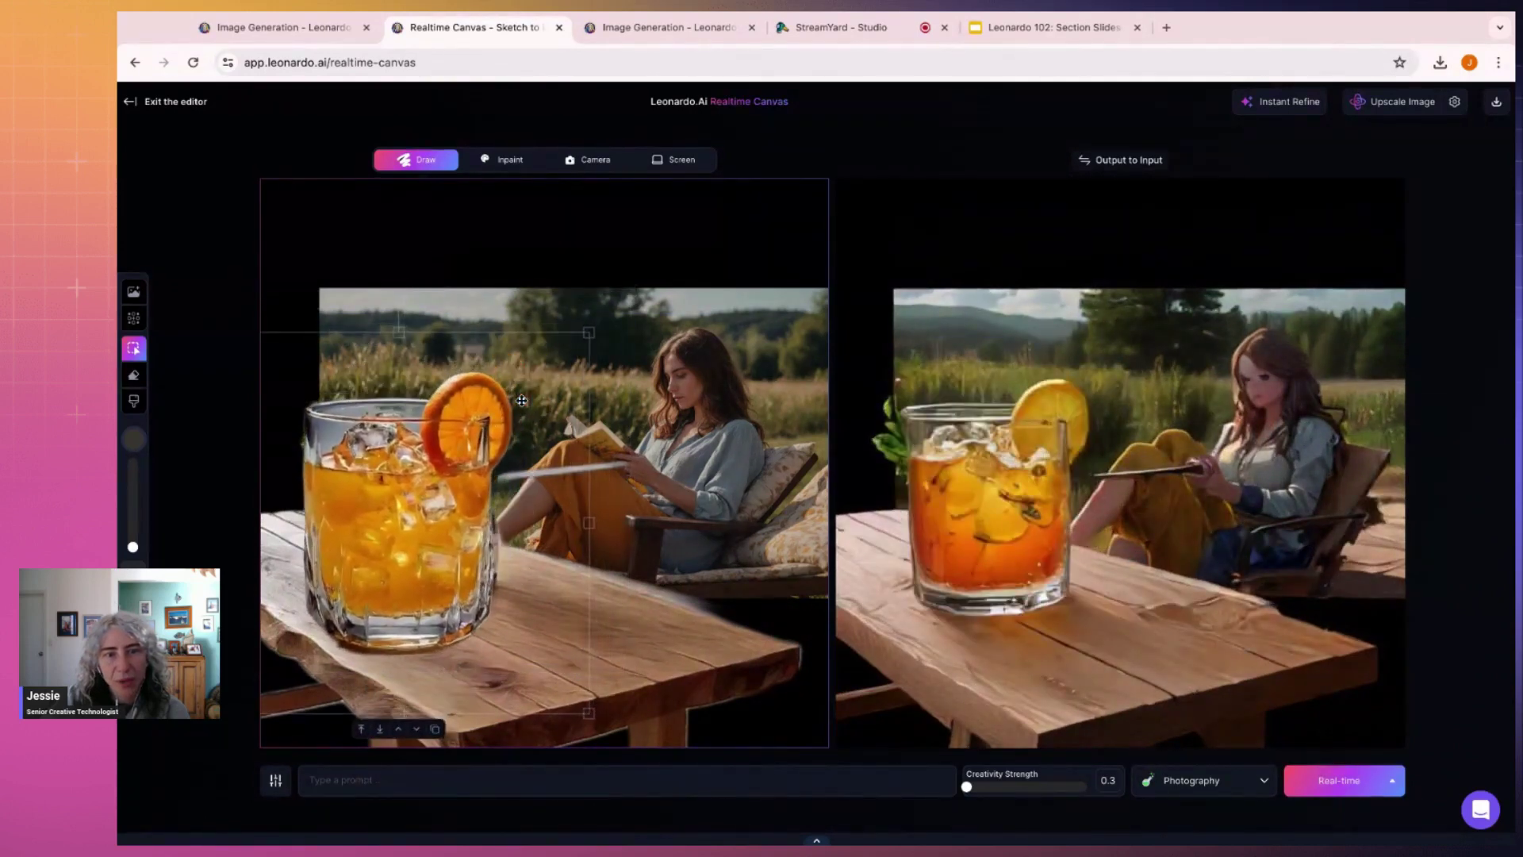
{"action": "left_click_drag", "start_coordinate": [440, 483], "coordinate": [450, 486]}
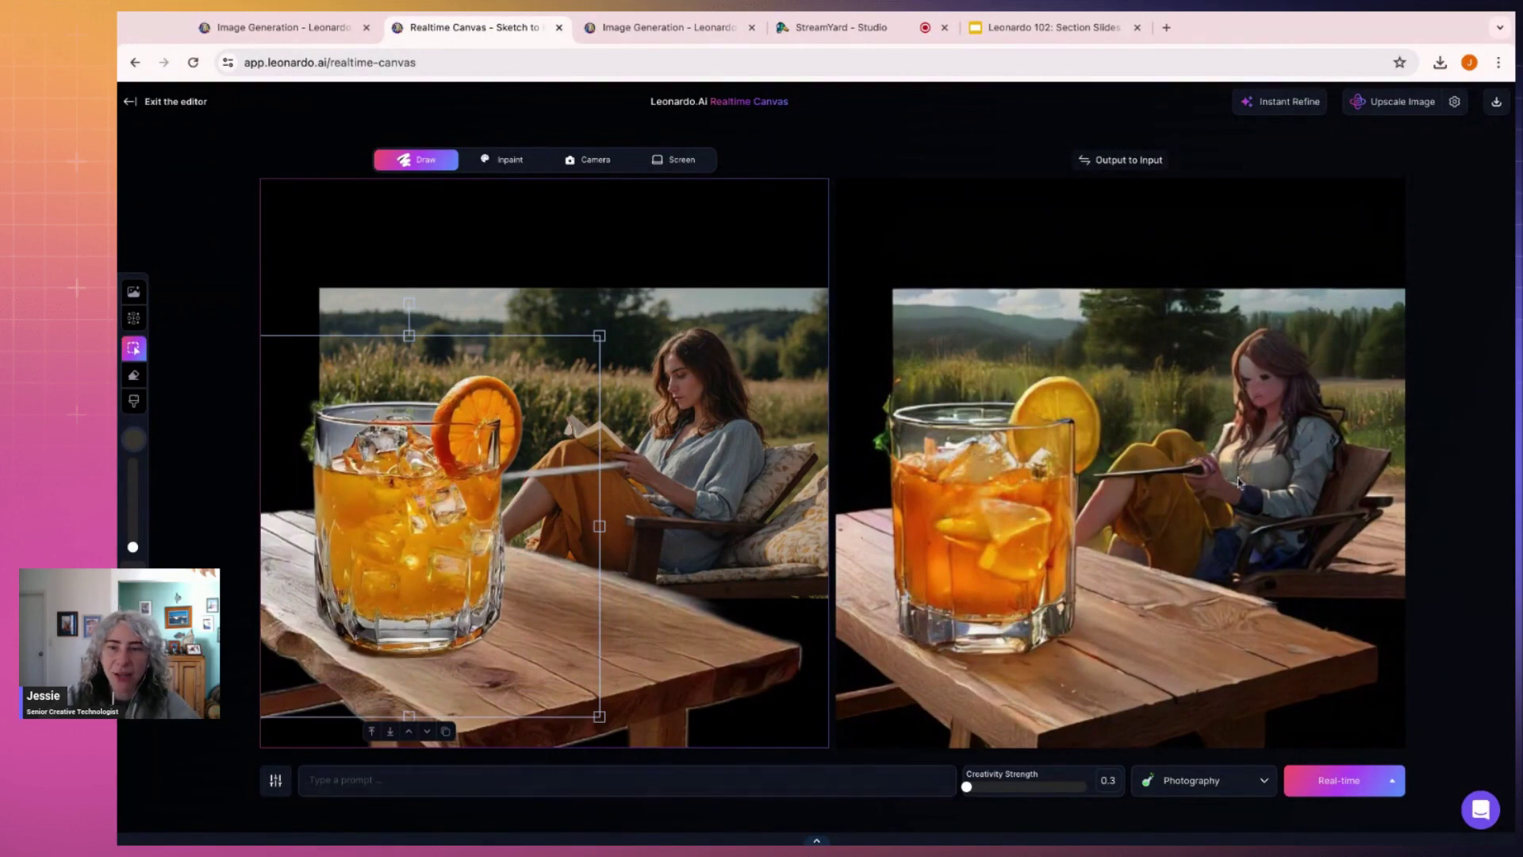
Set the prompt to "a glass of orange juice in the foreground, a woman reading a book in the background", keeping the Photography style.
{"action": "left_click", "coordinate": [497, 775]}
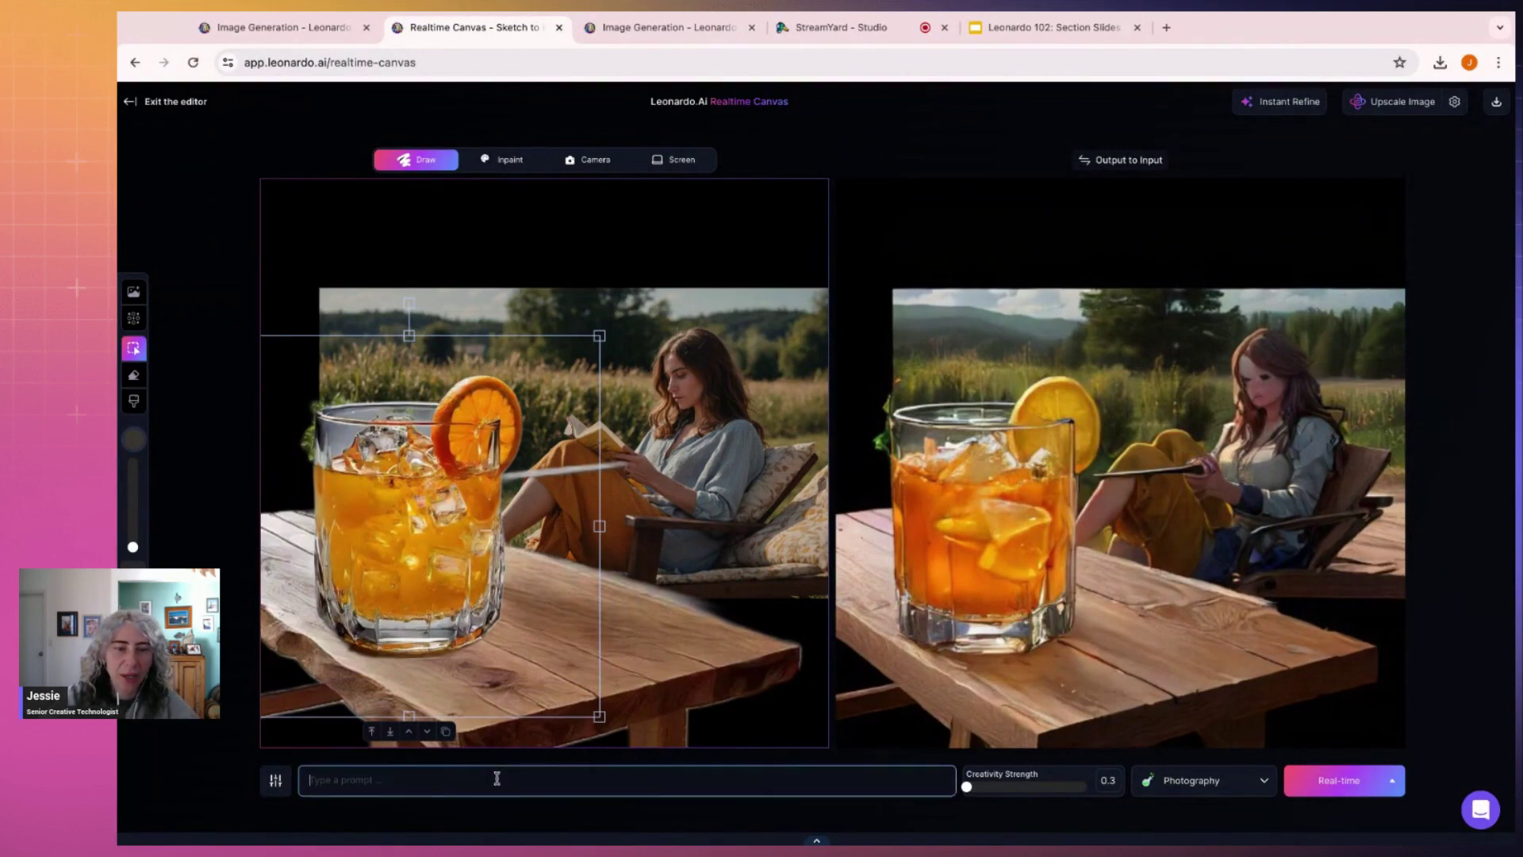
{"action": "type", "text": "a"}
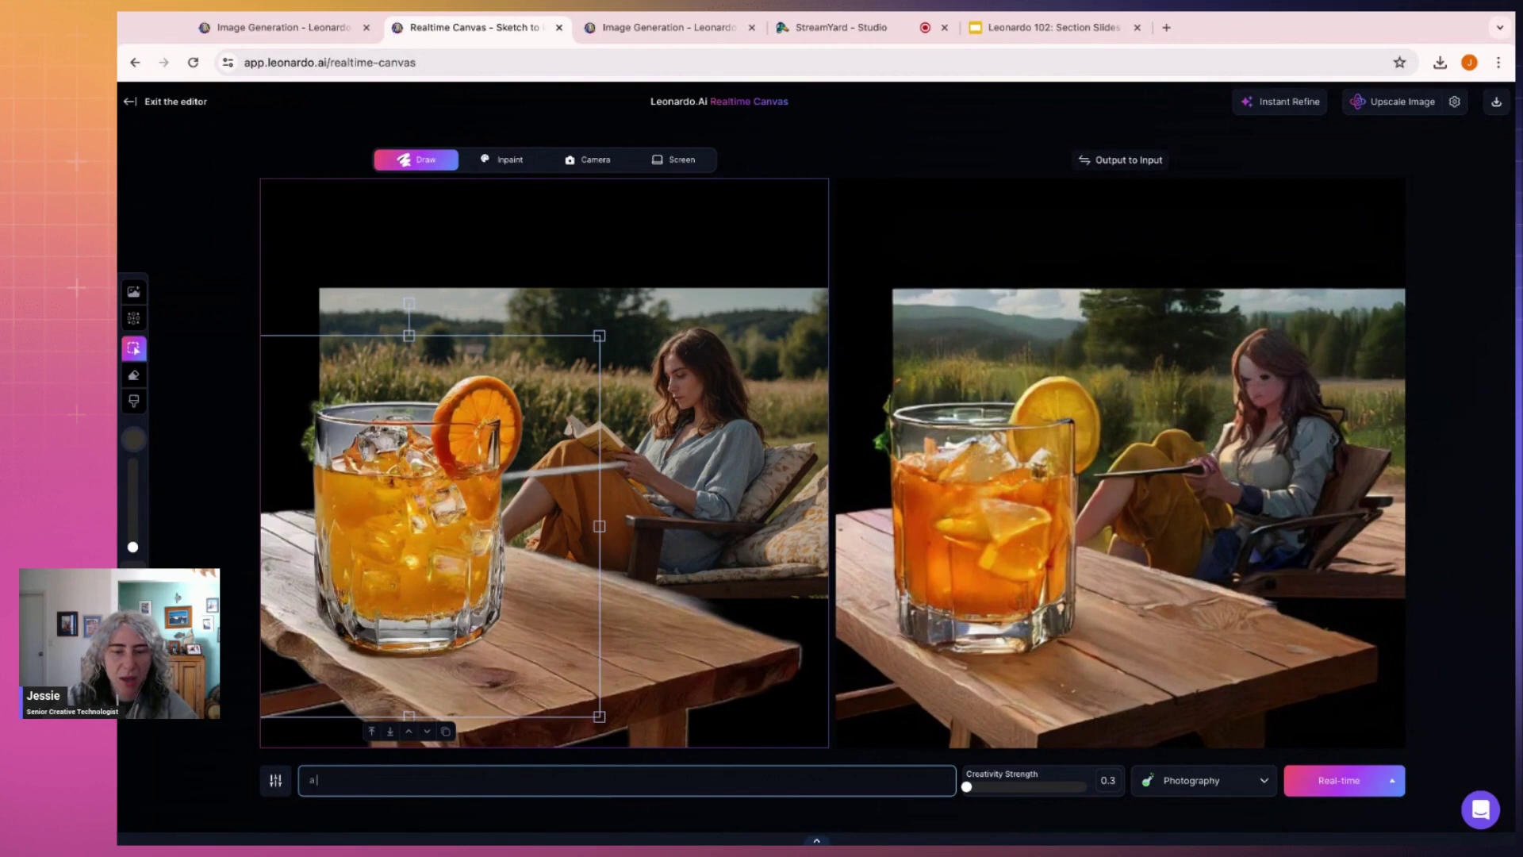
{"action": "type", "text": " galss"}
{"action": "key", "text": "BackSpace"}
{"action": "key", "text": "BackSpace"}
{"action": "key", "text": "BackSpace"}
{"action": "key", "text": "BackSpace"}
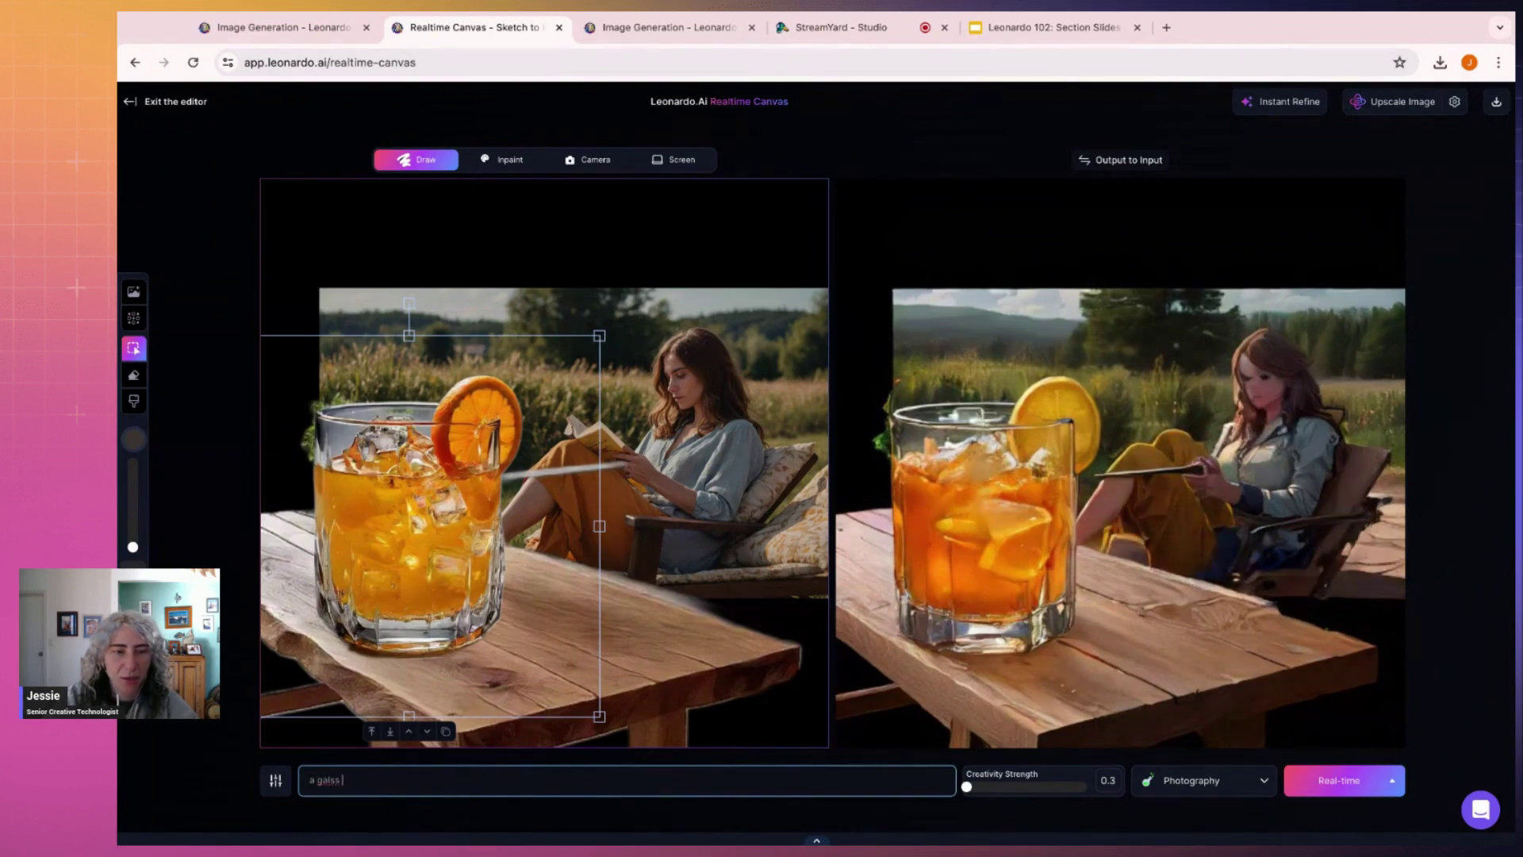
{"action": "type", "text": "lass of an"}
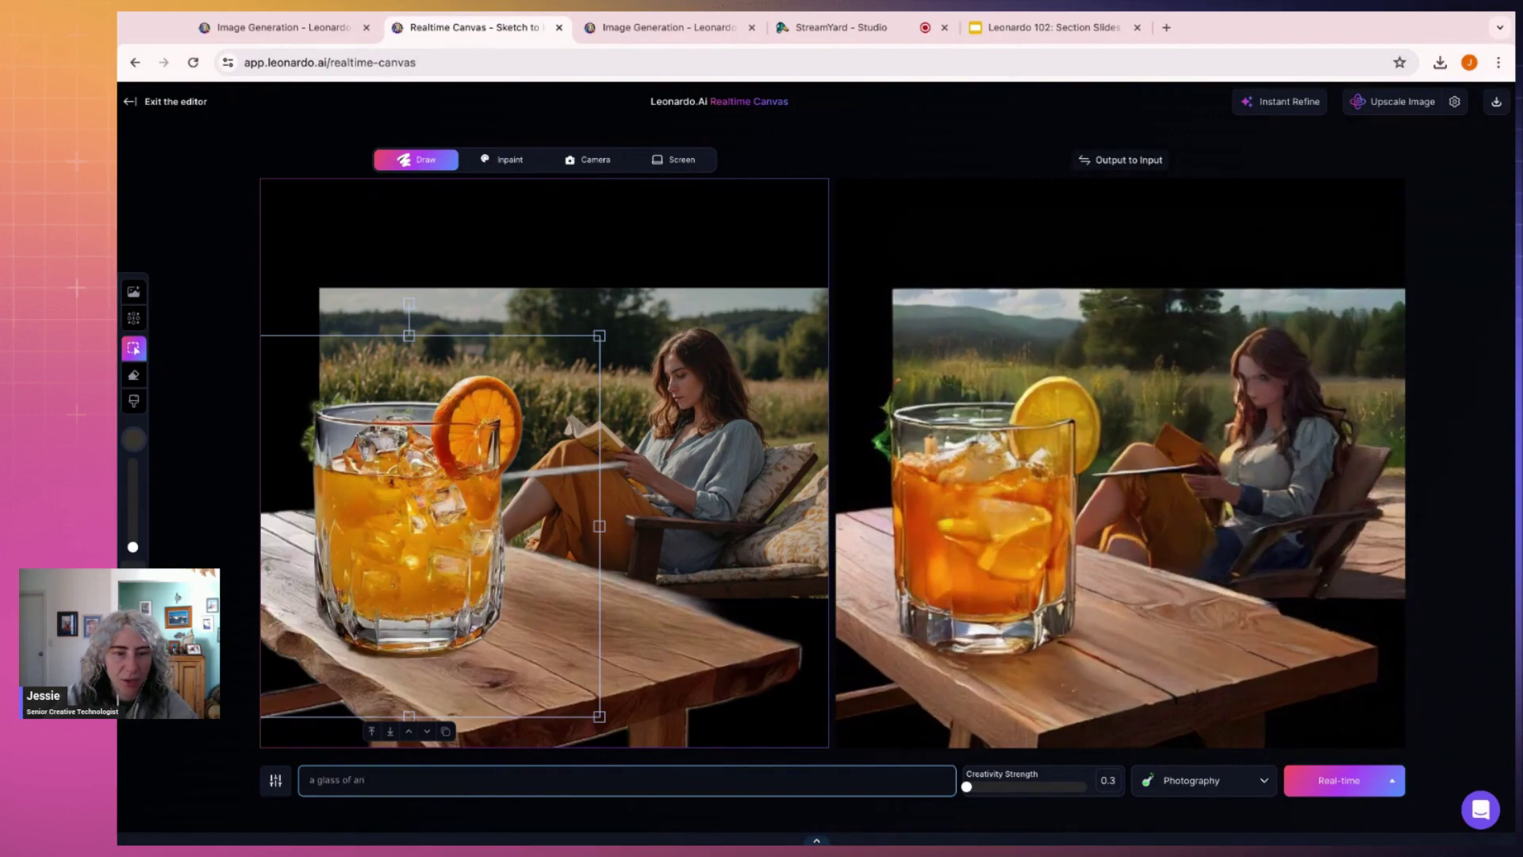
{"action": "key", "text": "BackSpace"}
{"action": "key", "text": "BackSpace"}
{"action": "type", "text": "orang"}
{"action": "key", "text": "BackSpace"}
{"action": "type", "text": "nge"}
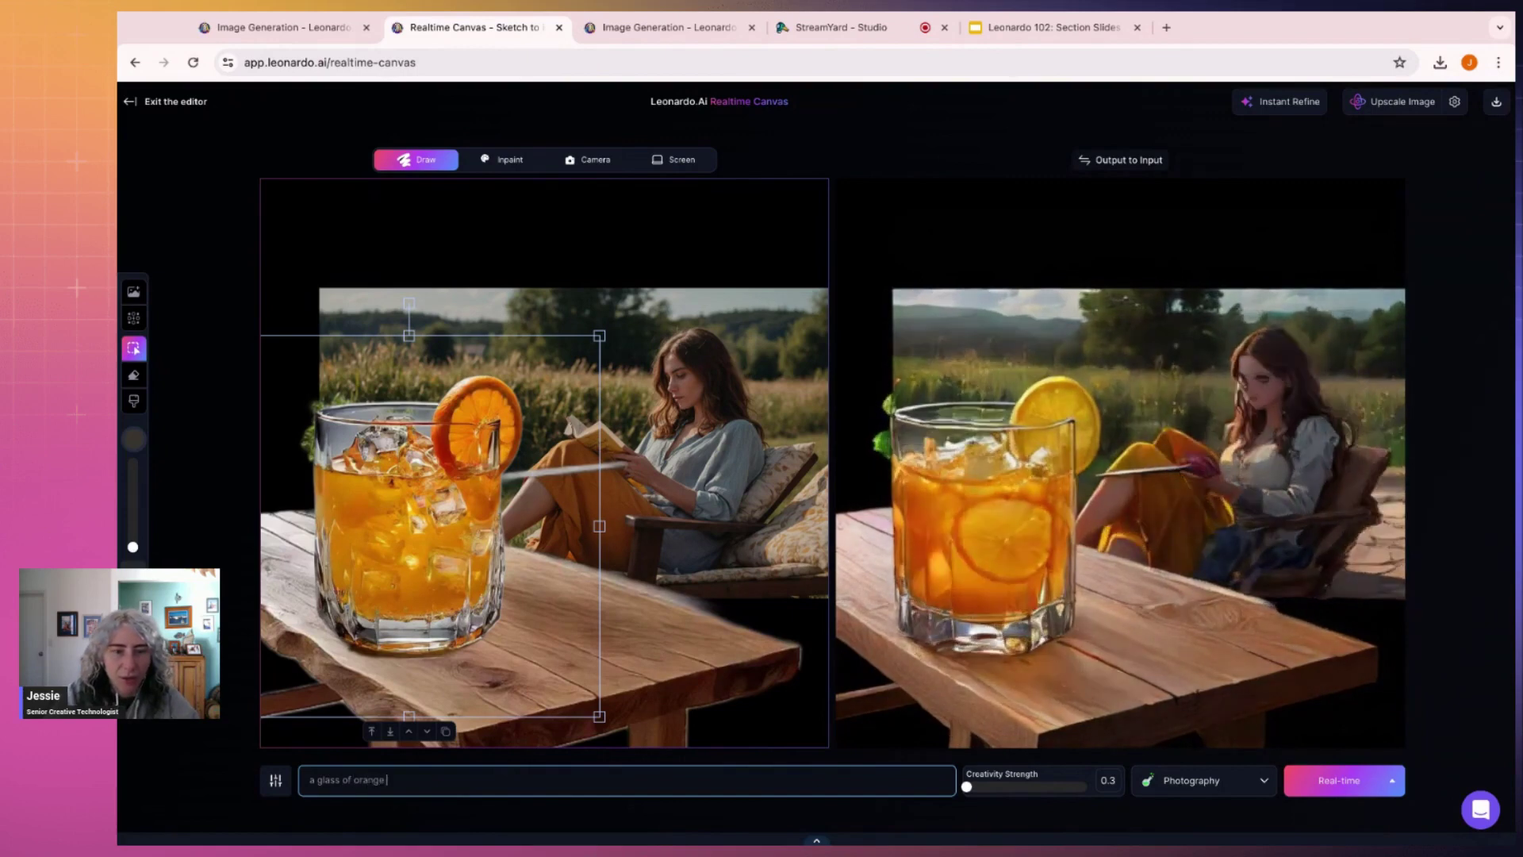
{"action": "type", "text": " juice in the fore"}
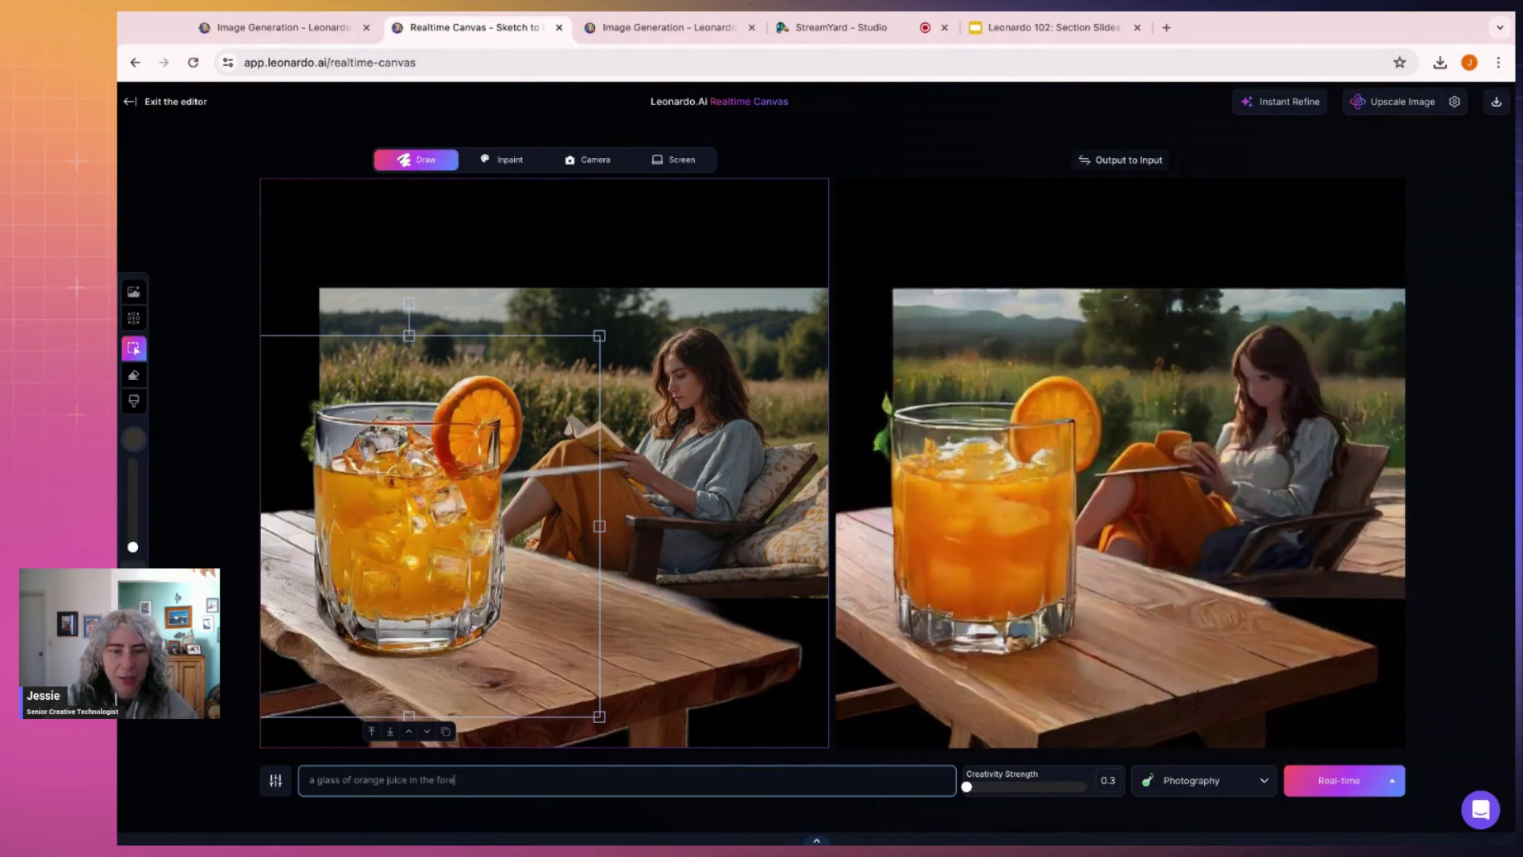
{"action": "type", "text": "ground, a woman"}
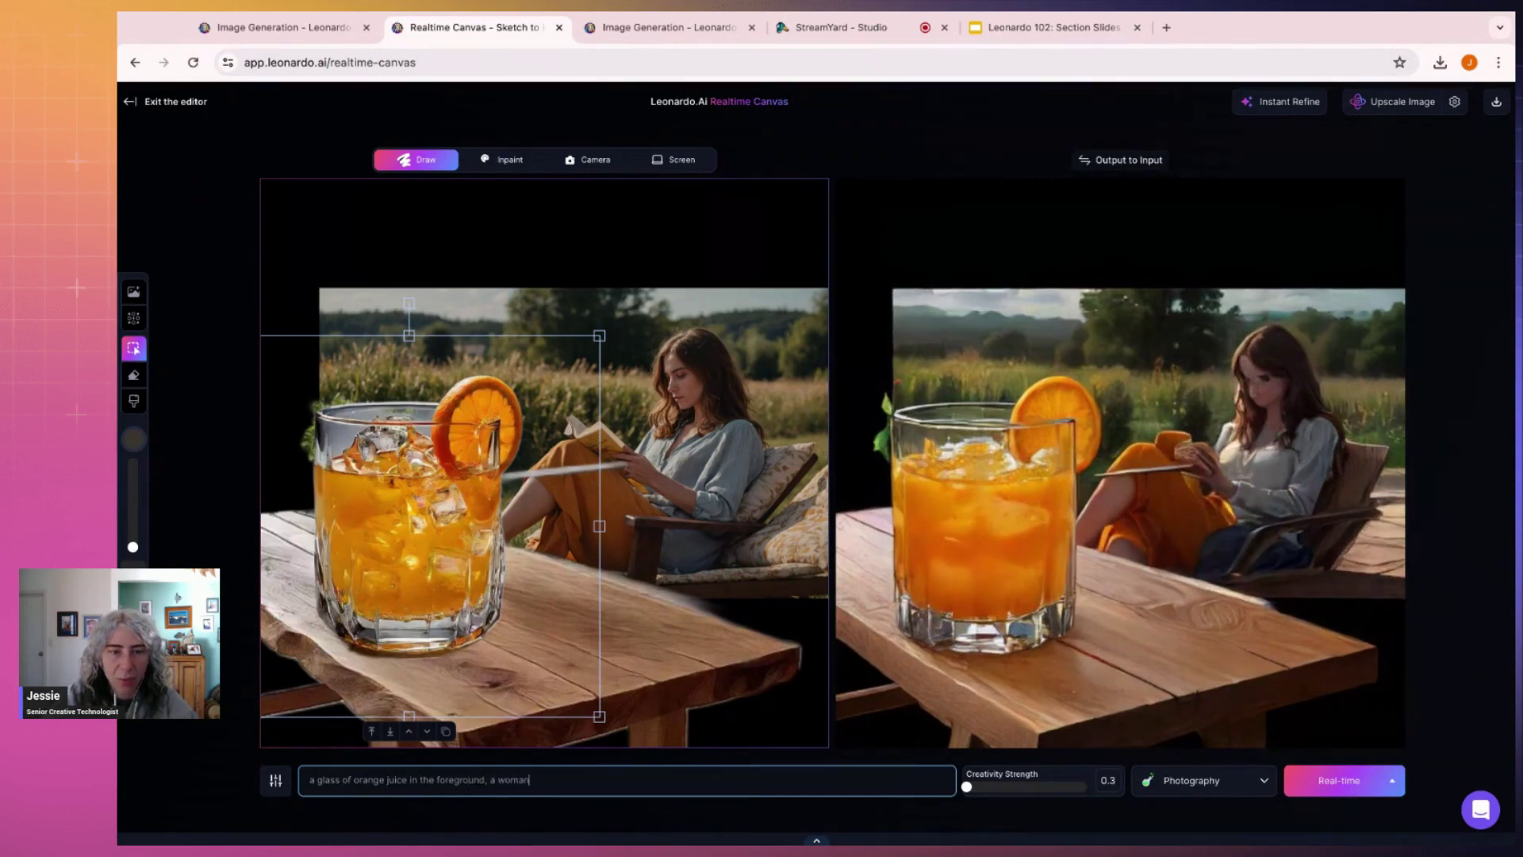
{"action": "type", "text": " reading a boo"}
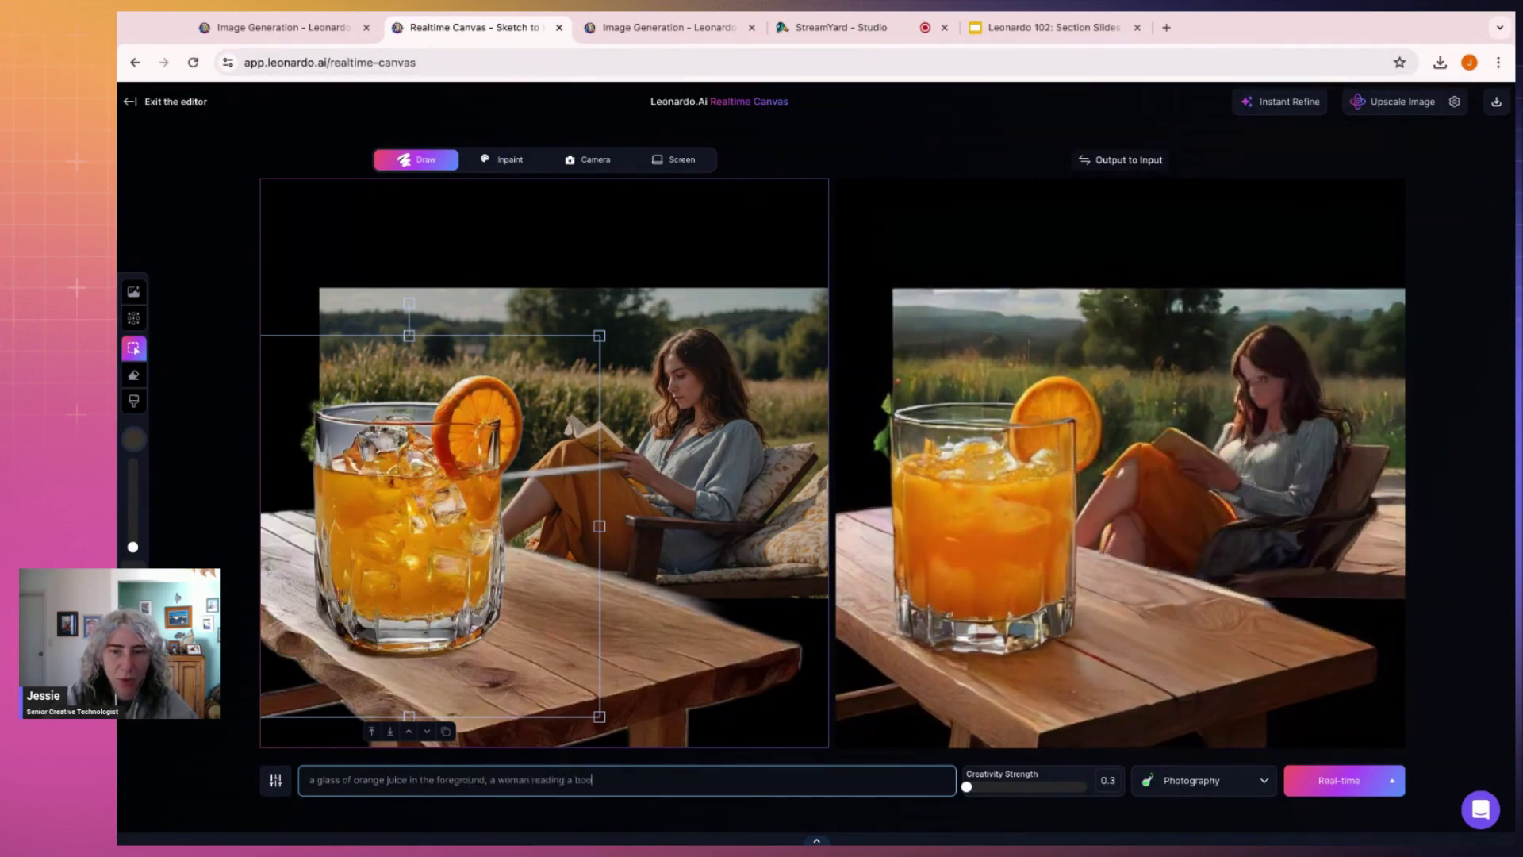
{"action": "type", "text": "k in the background"}
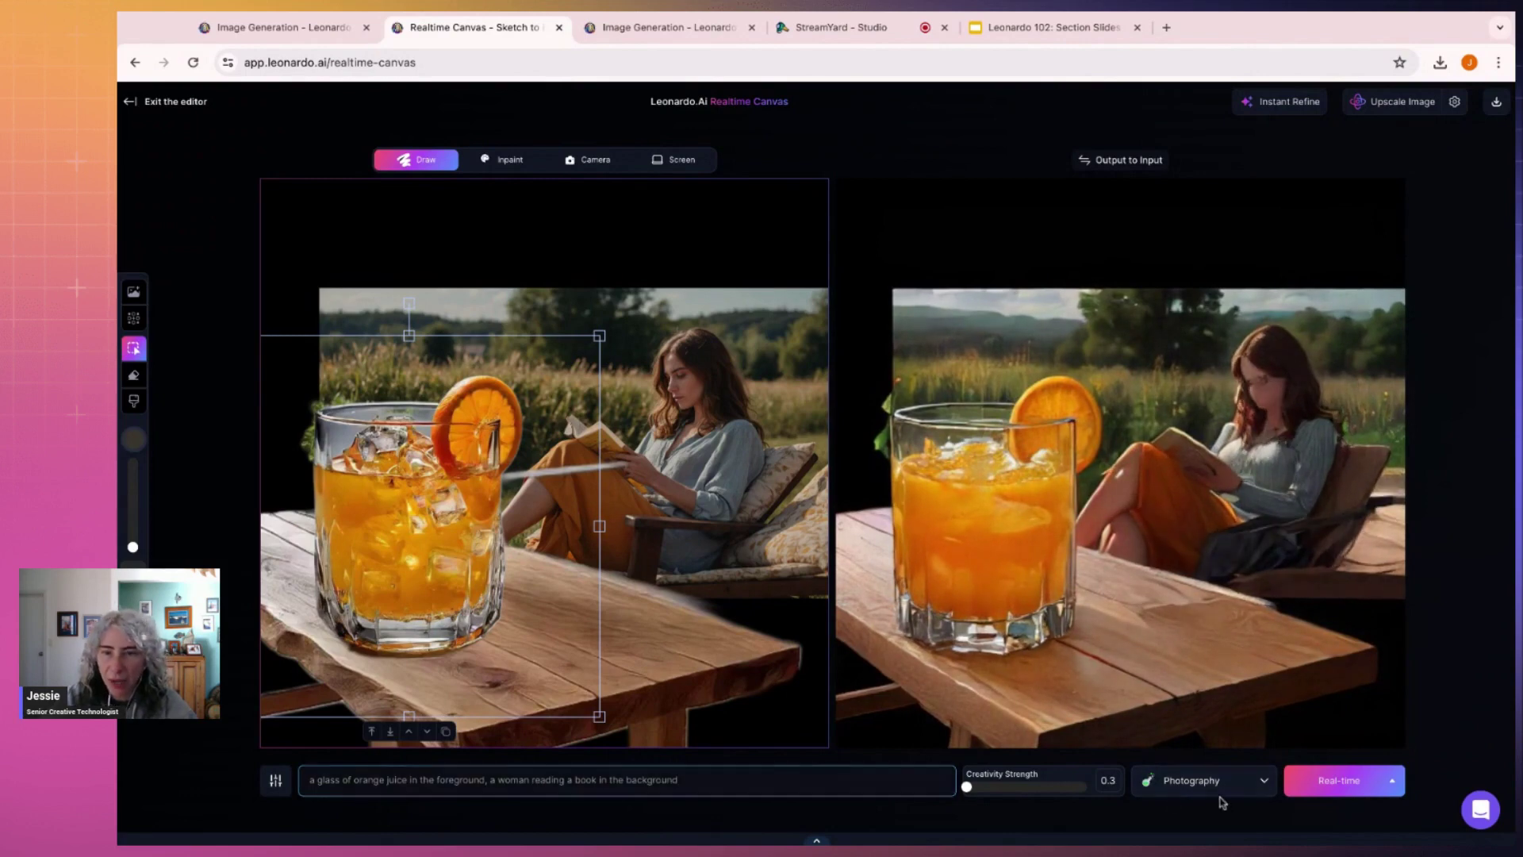
{"action": "left_click", "coordinate": [1245, 785]}
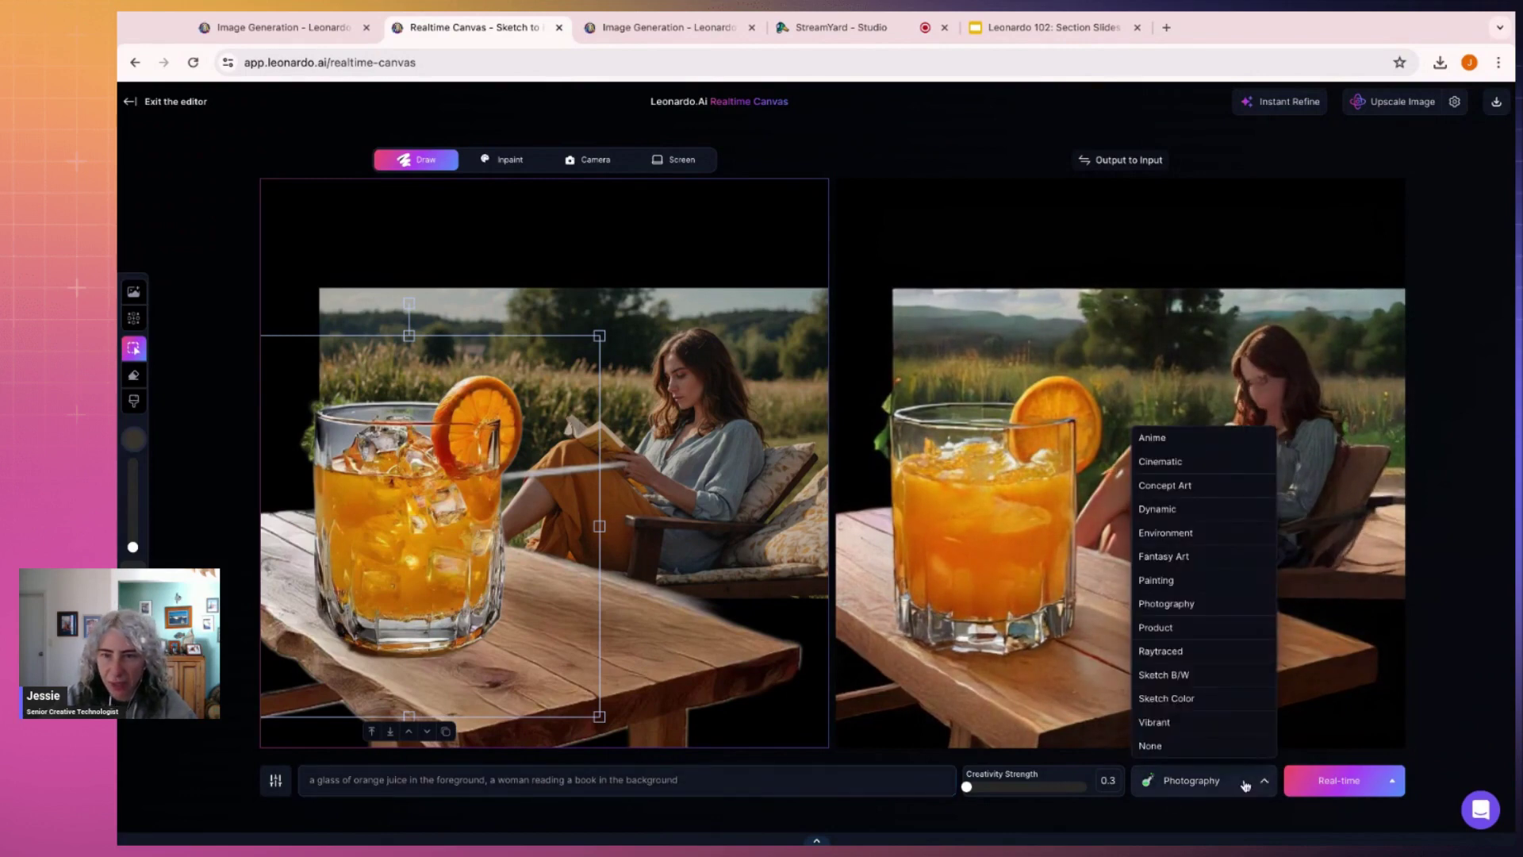
{"action": "left_click", "coordinate": [1245, 786]}
Enlarge the background photo of the woman slightly toward the upper left and deselect it.
{"action": "left_click", "coordinate": [391, 294]}
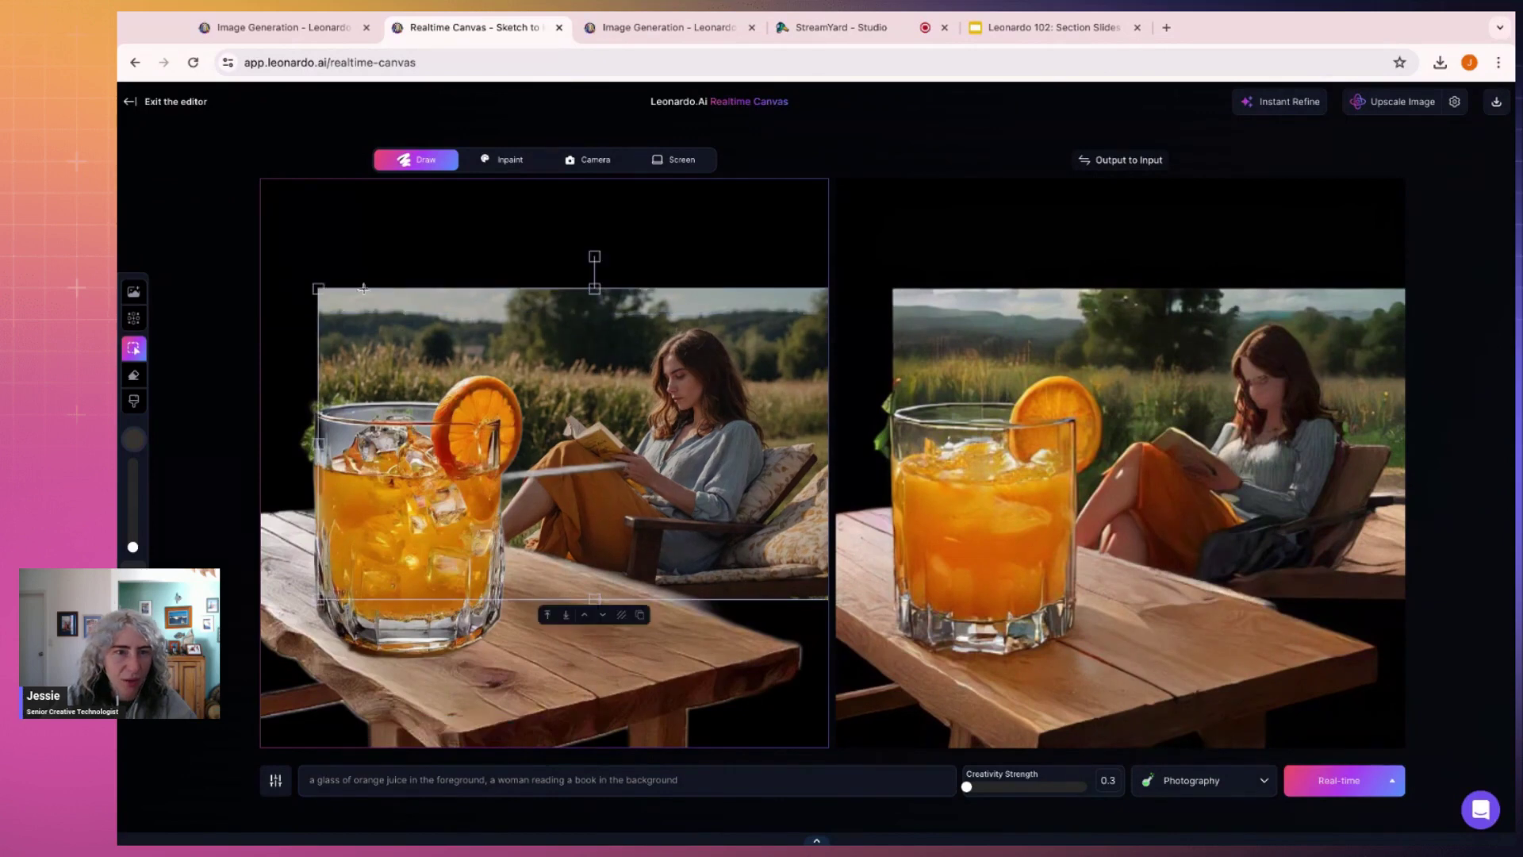
{"action": "left_click_drag", "start_coordinate": [337, 290], "coordinate": [319, 288]}
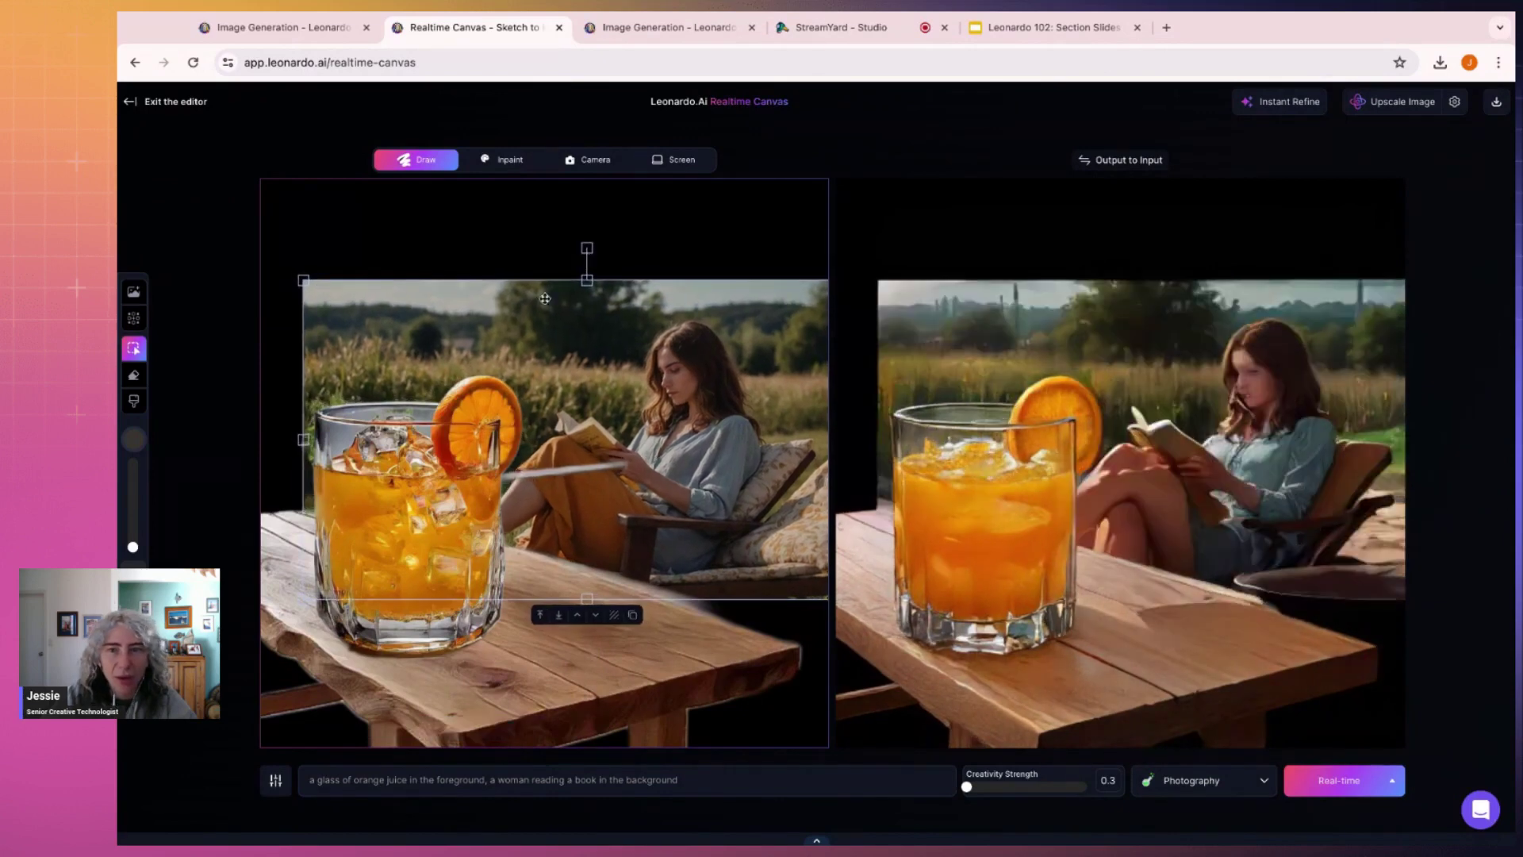
{"action": "left_click", "coordinate": [667, 224]}
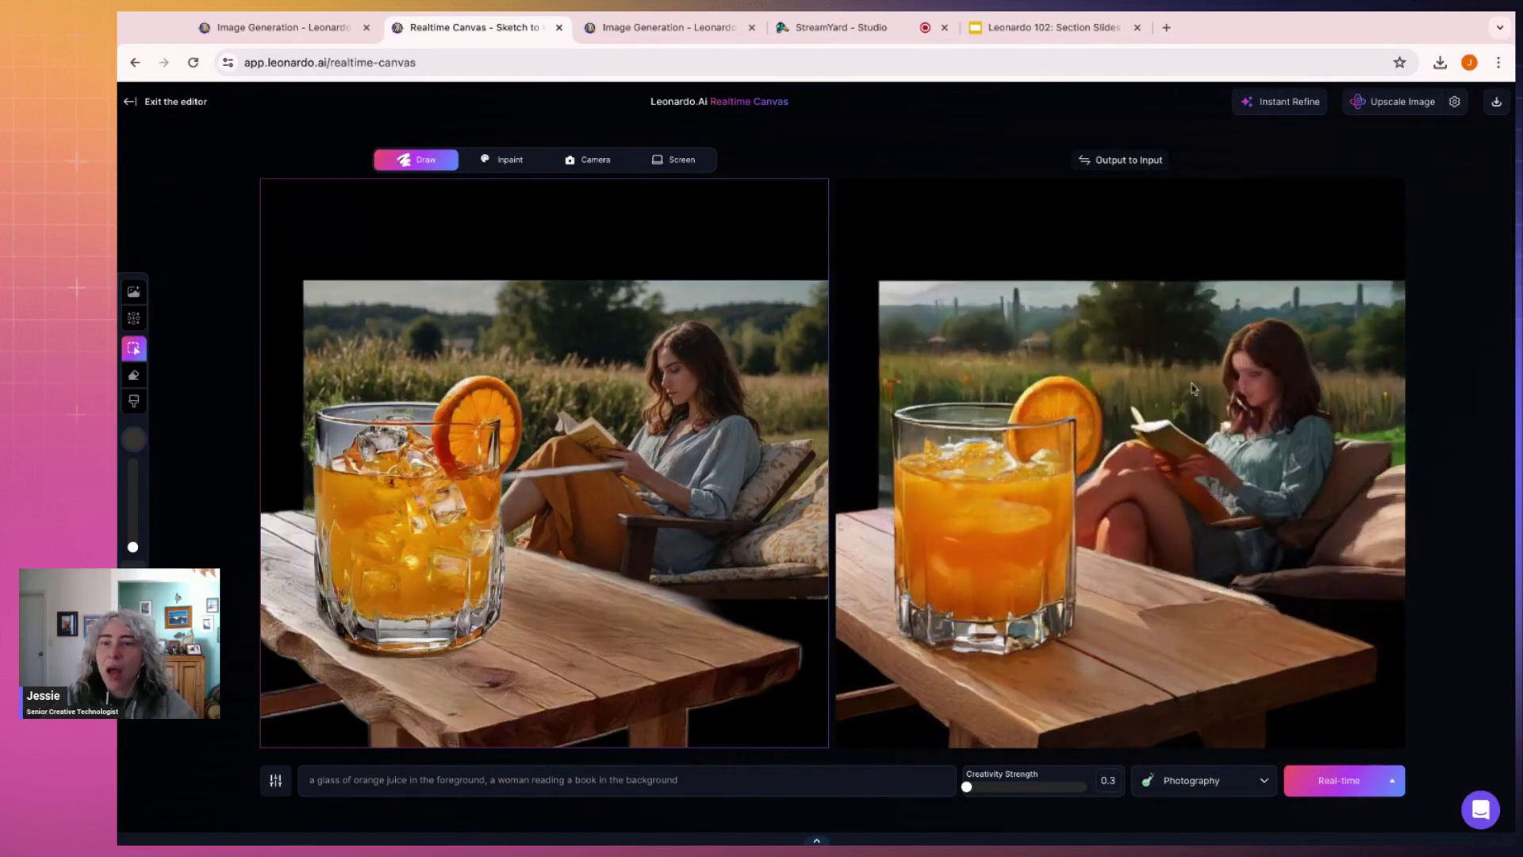
Apply Instant Refine to the output image and download the result.
{"action": "left_click", "coordinate": [1291, 113]}
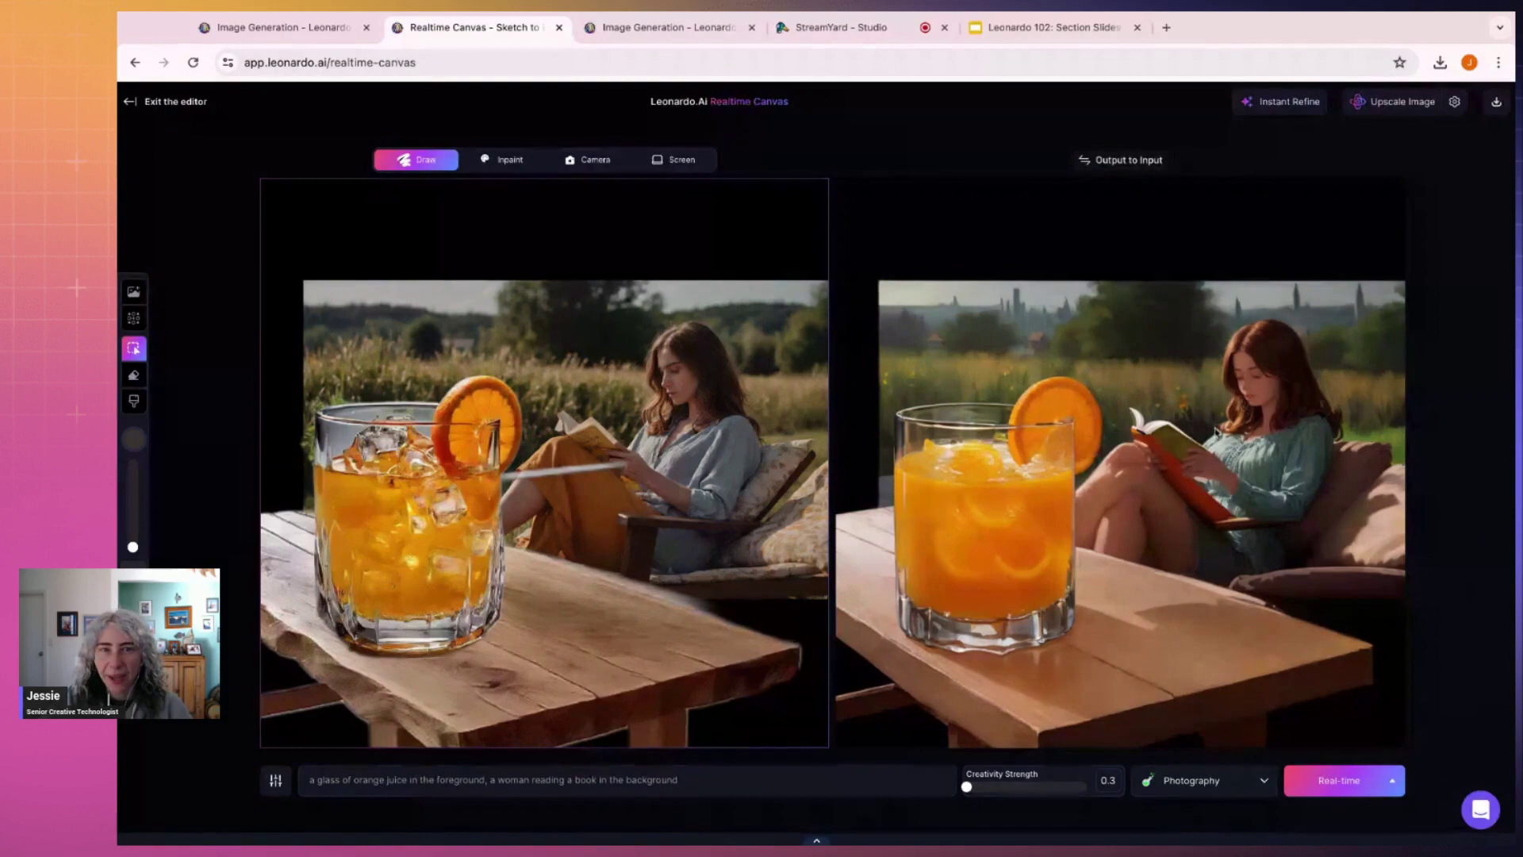
{"action": "left_click", "coordinate": [1495, 107]}
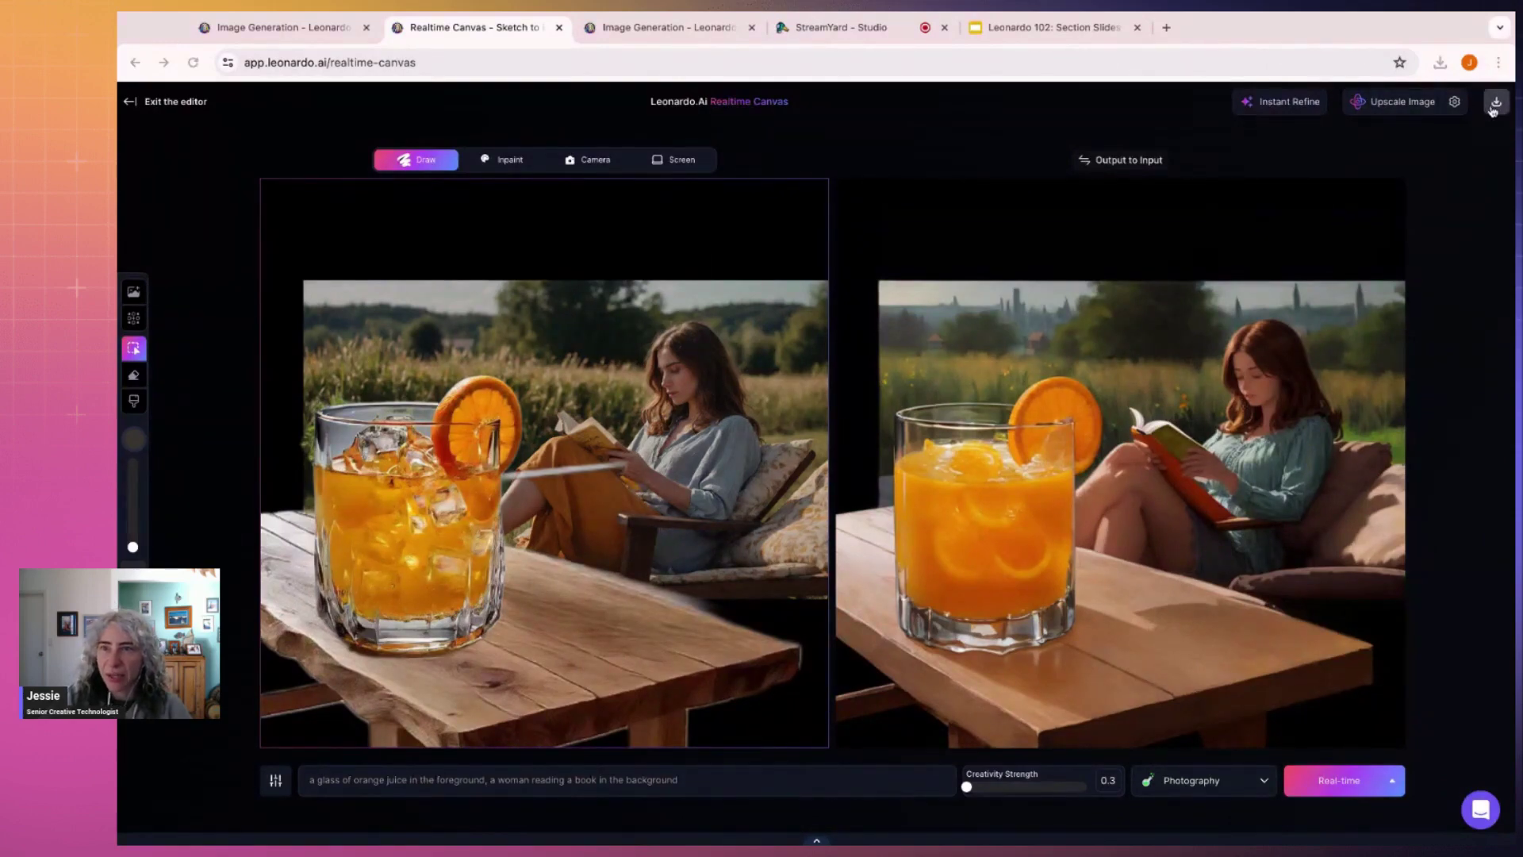